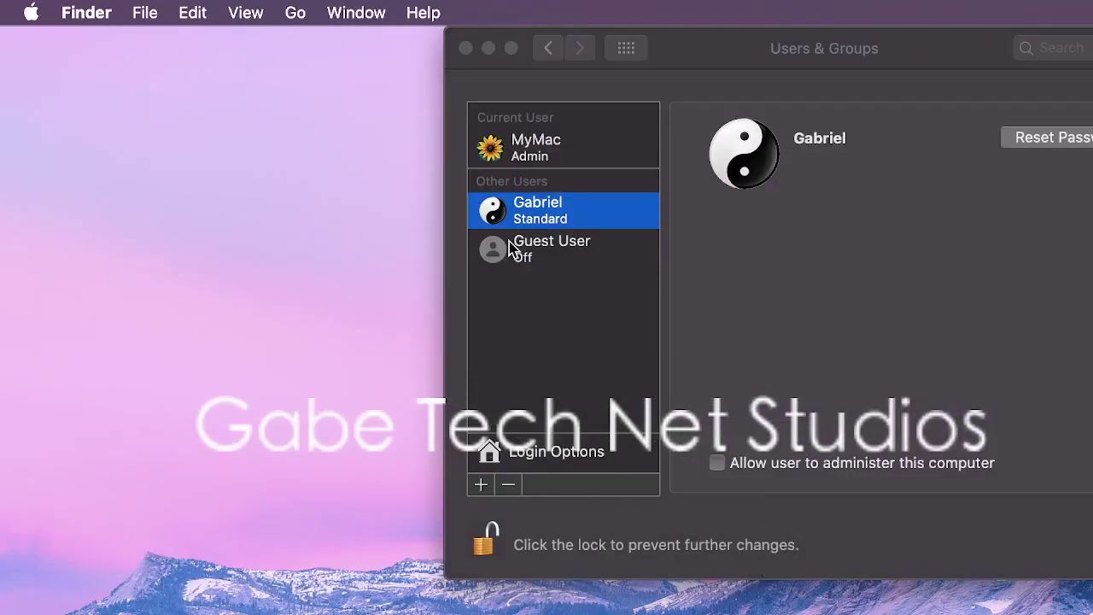
Review the login options and the standard user's advanced options (staff group) without saving
{"action": "left_click", "coordinate": [570, 439]}
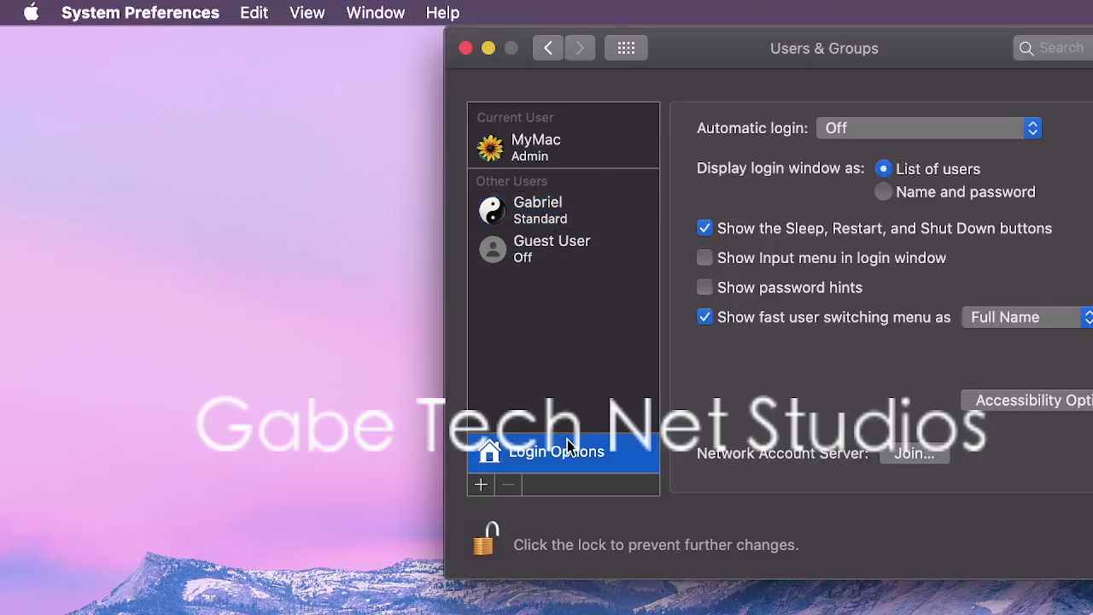
{"action": "left_click", "coordinate": [601, 229]}
{"action": "right_click", "coordinate": [601, 229]}
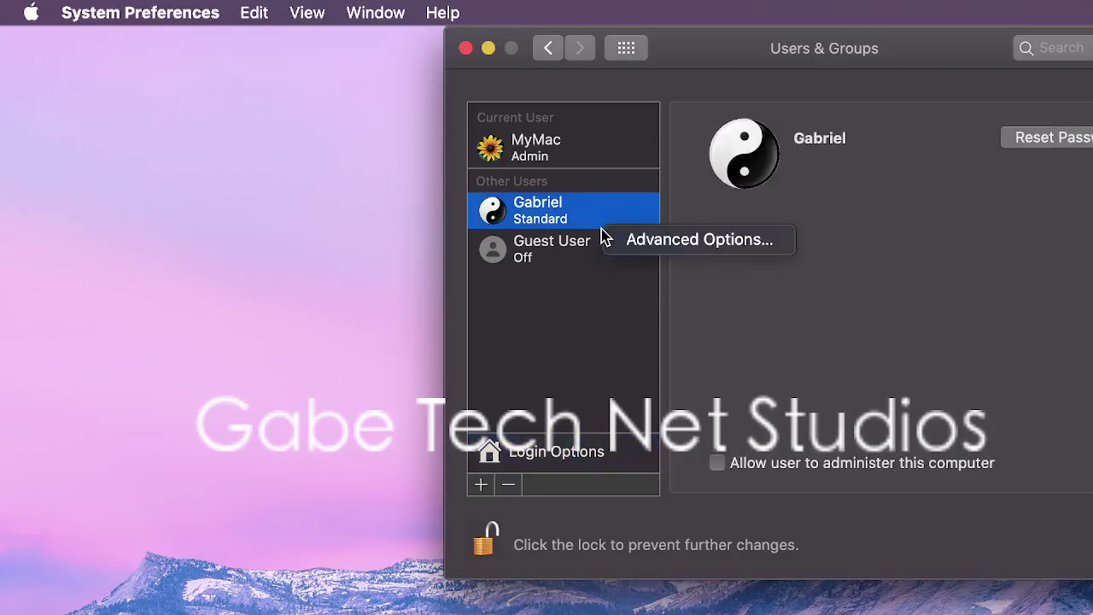
{"action": "left_click", "coordinate": [654, 238]}
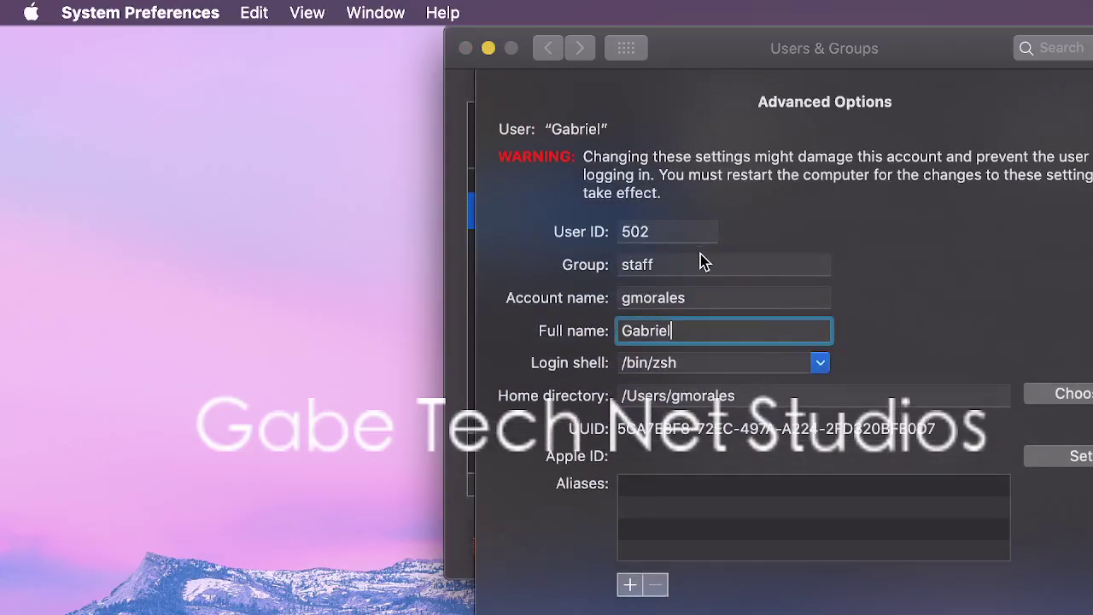
{"action": "left_click_drag", "start_coordinate": [683, 264], "coordinate": [604, 268]}
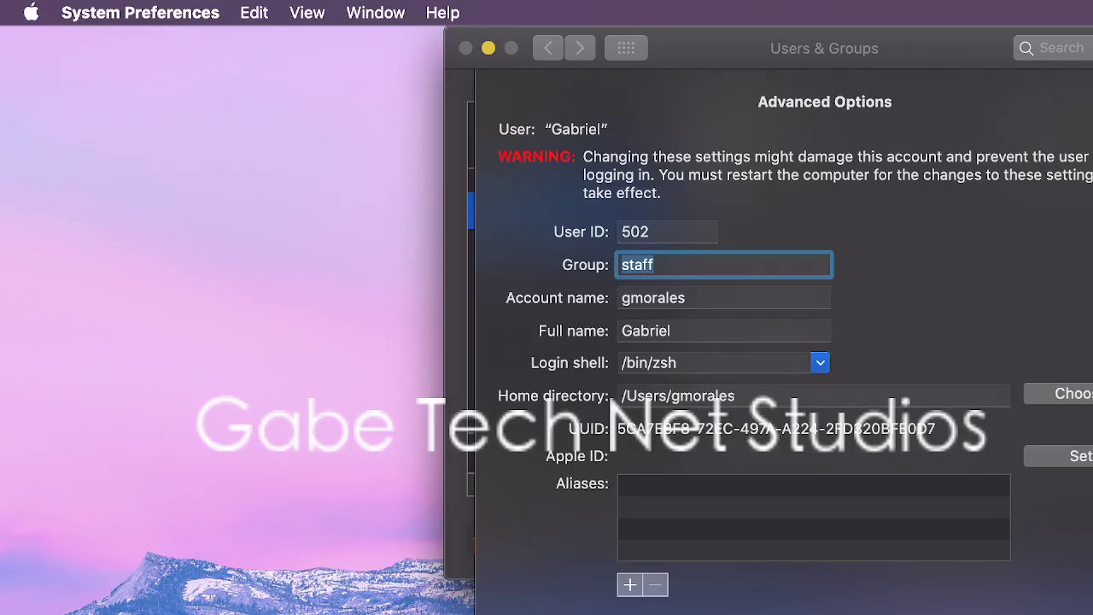
{"action": "key", "text": "Return"}
Make the standard user an administrator, acknowledge the notice, and return to all panes
{"action": "left_click", "coordinate": [546, 162]}
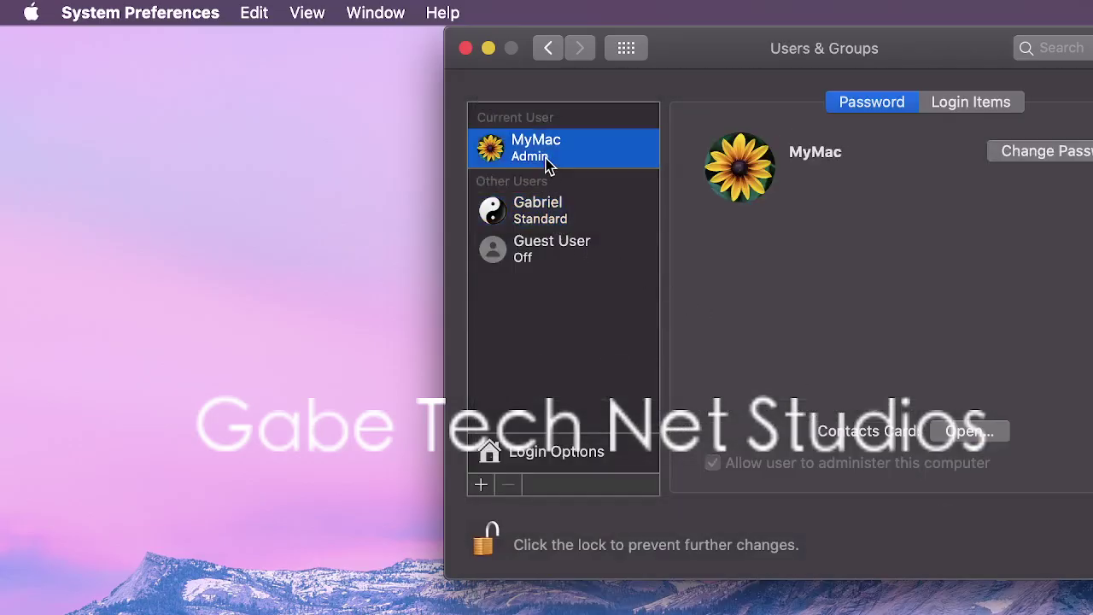
{"action": "left_click", "coordinate": [586, 210]}
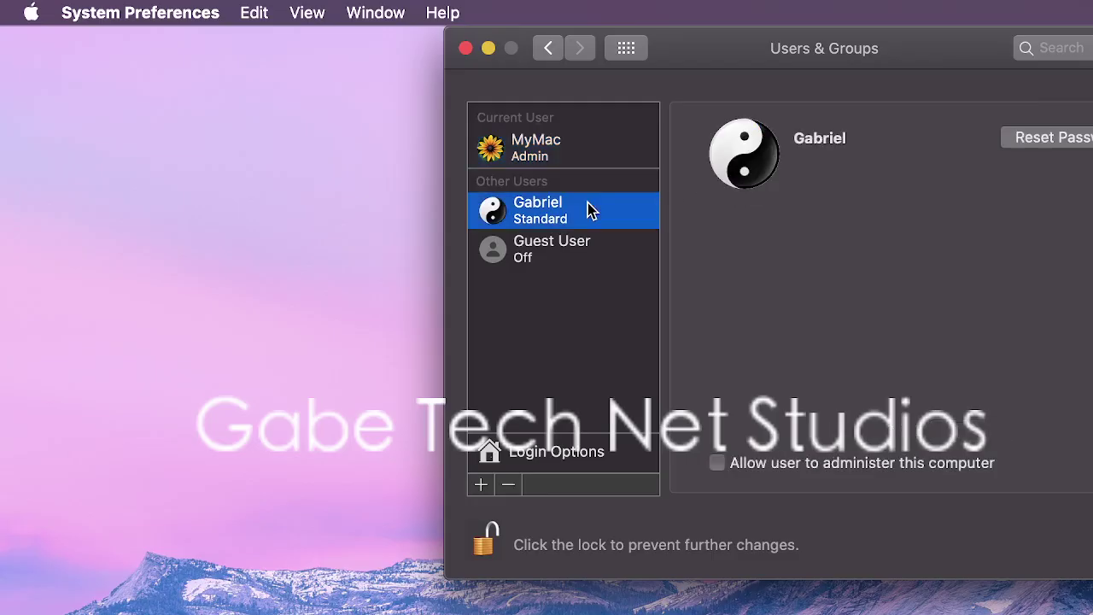
{"action": "left_click", "coordinate": [717, 463]}
{"action": "left_click", "coordinate": [990, 198]}
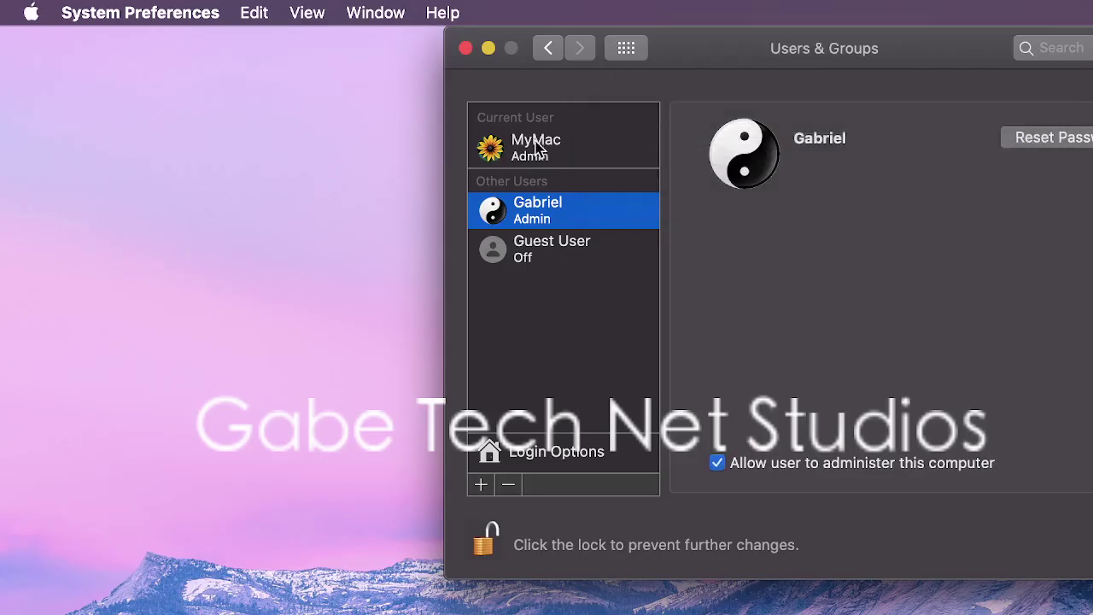
{"action": "left_click", "coordinate": [488, 48]}
{"action": "left_click", "coordinate": [549, 48]}
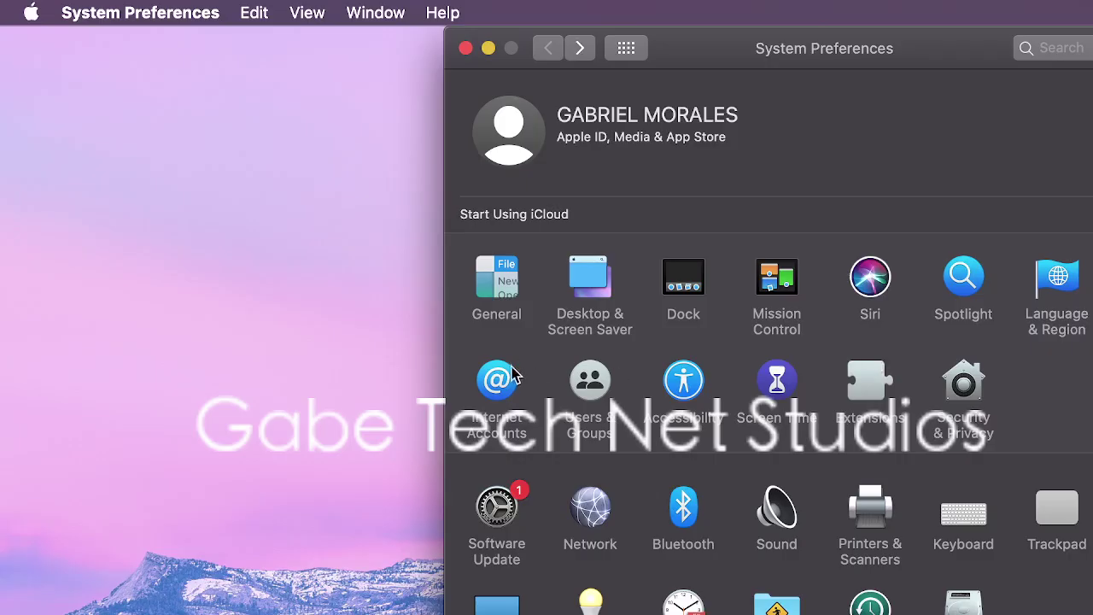
{"action": "left_click", "coordinate": [687, 388]}
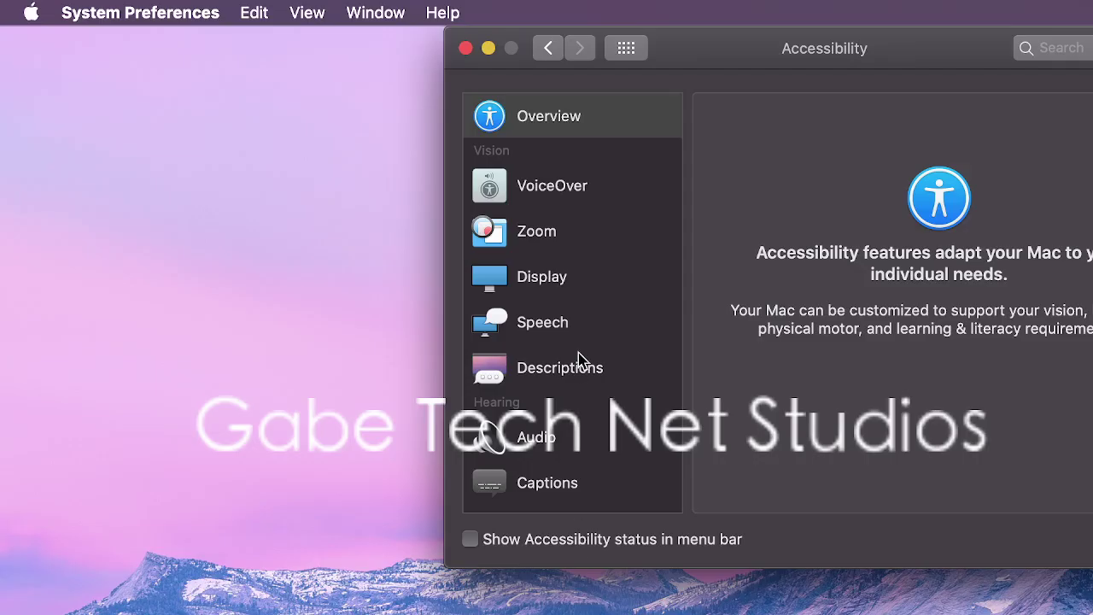
{"action": "scroll", "coordinate": [574, 337], "scroll_direction": "down", "scroll_amount": 8}
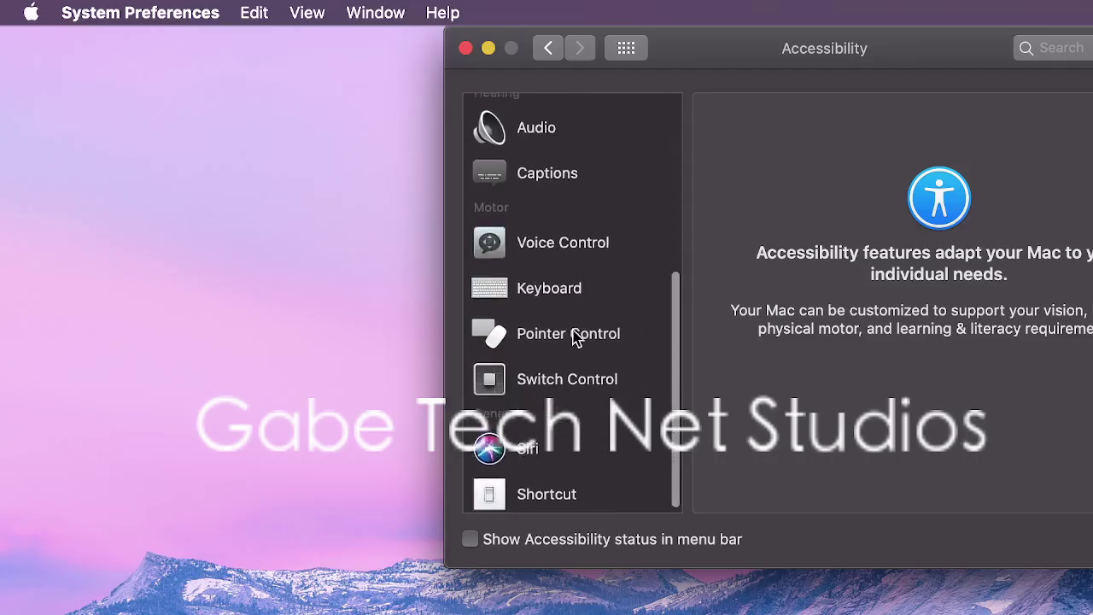
{"action": "scroll", "coordinate": [574, 337], "scroll_direction": "up", "scroll_amount": 3}
{"action": "scroll", "coordinate": [574, 337], "scroll_direction": "up", "scroll_amount": 5}
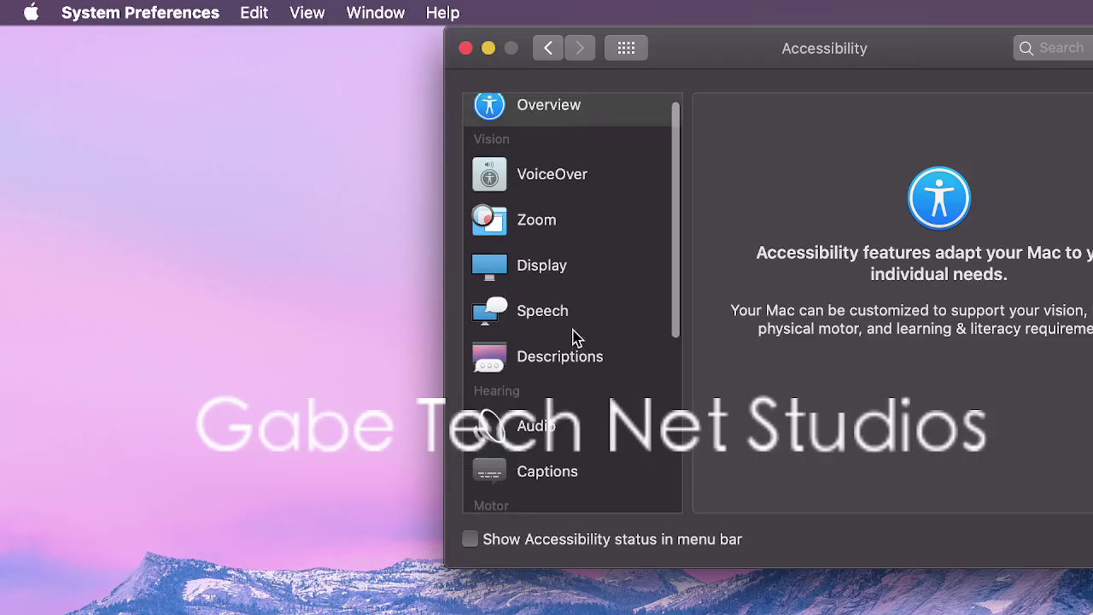
{"action": "scroll", "coordinate": [574, 337], "scroll_direction": "down", "scroll_amount": 3}
{"action": "scroll", "coordinate": [574, 337], "scroll_direction": "down", "scroll_amount": 5}
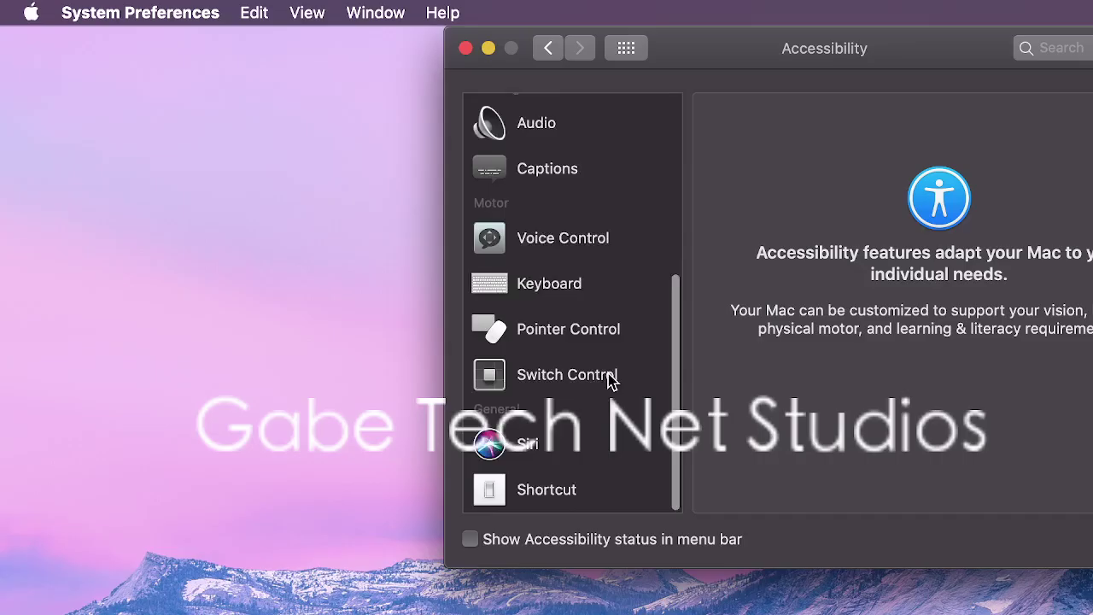
{"action": "scroll", "coordinate": [608, 377], "scroll_direction": "up", "scroll_amount": 5}
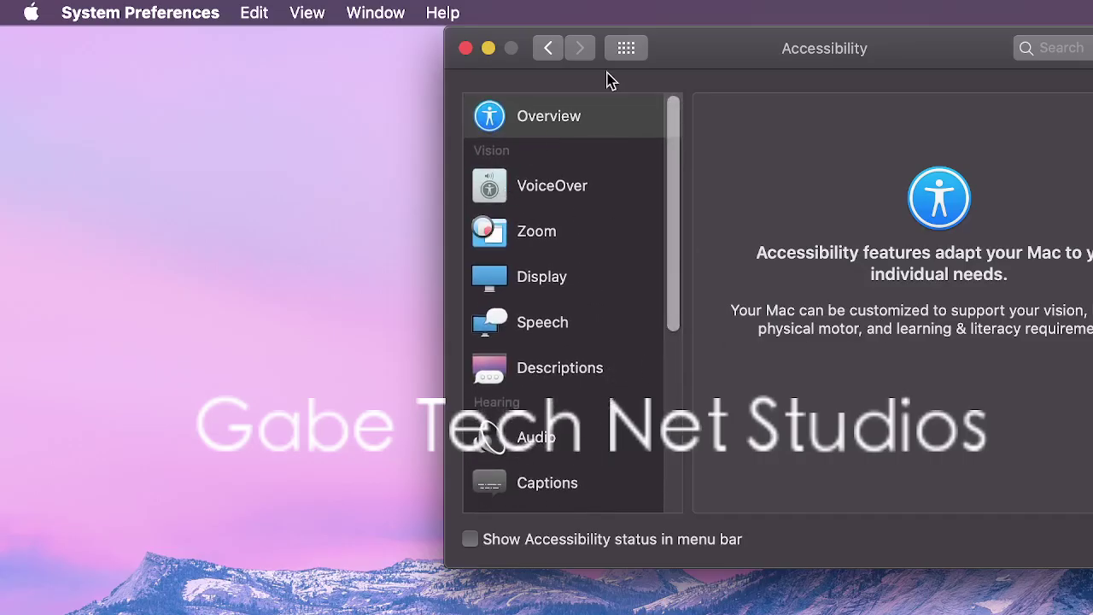
{"action": "left_click", "coordinate": [551, 51]}
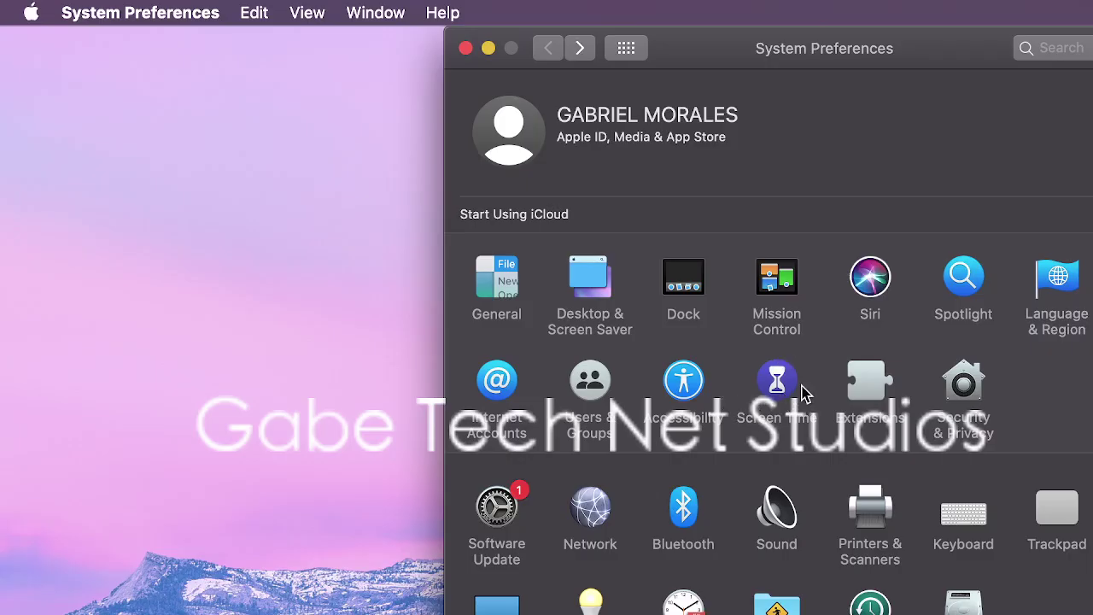
{"action": "left_click", "coordinate": [777, 382]}
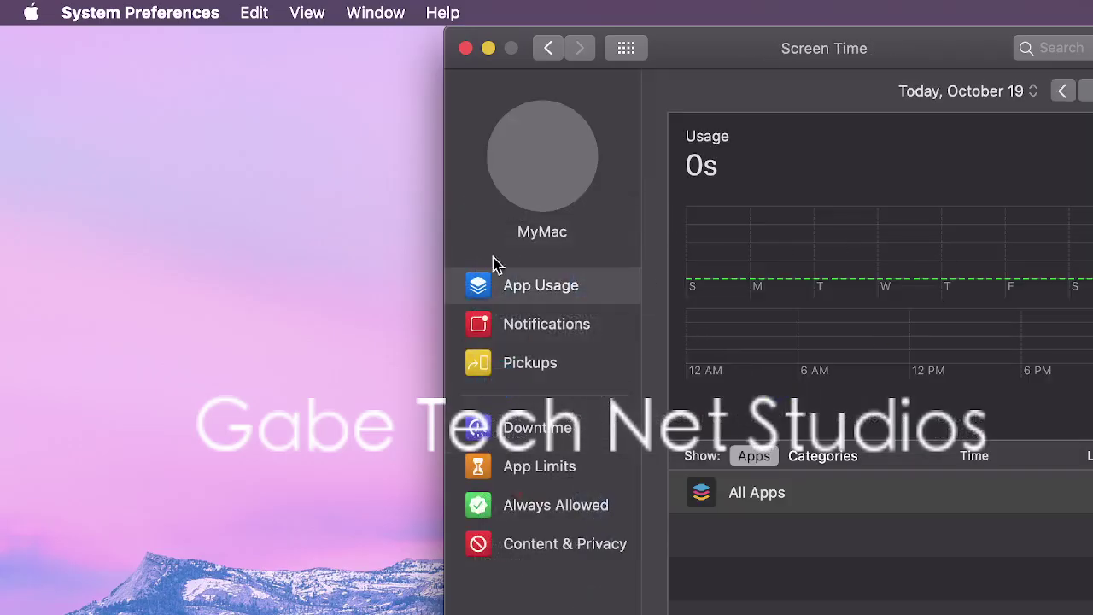
{"action": "left_click", "coordinate": [549, 49]}
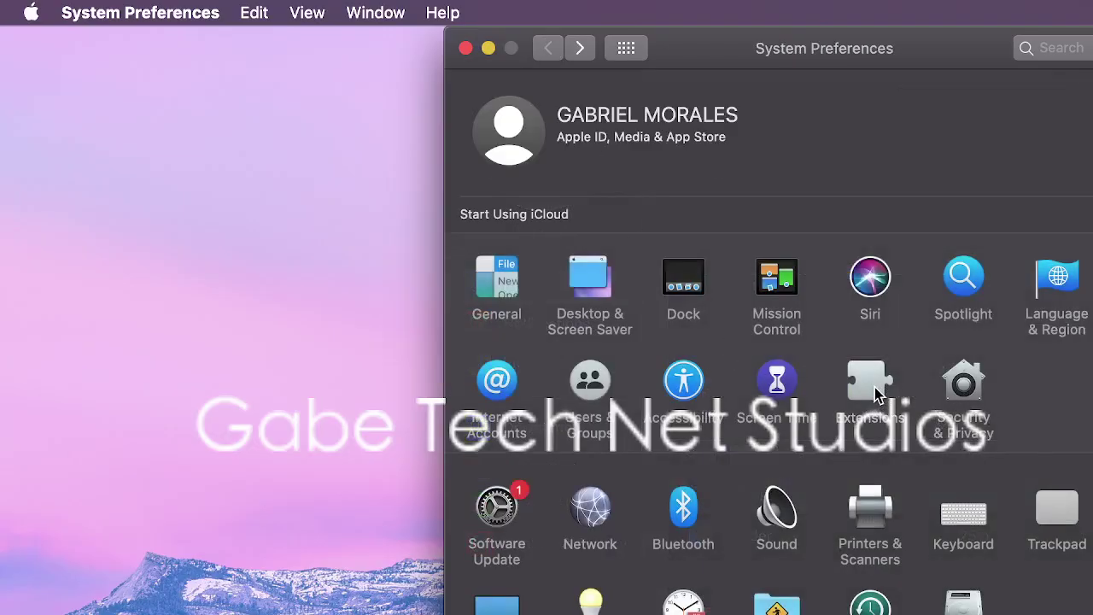
{"action": "left_click", "coordinate": [869, 382]}
{"action": "left_click", "coordinate": [589, 312]}
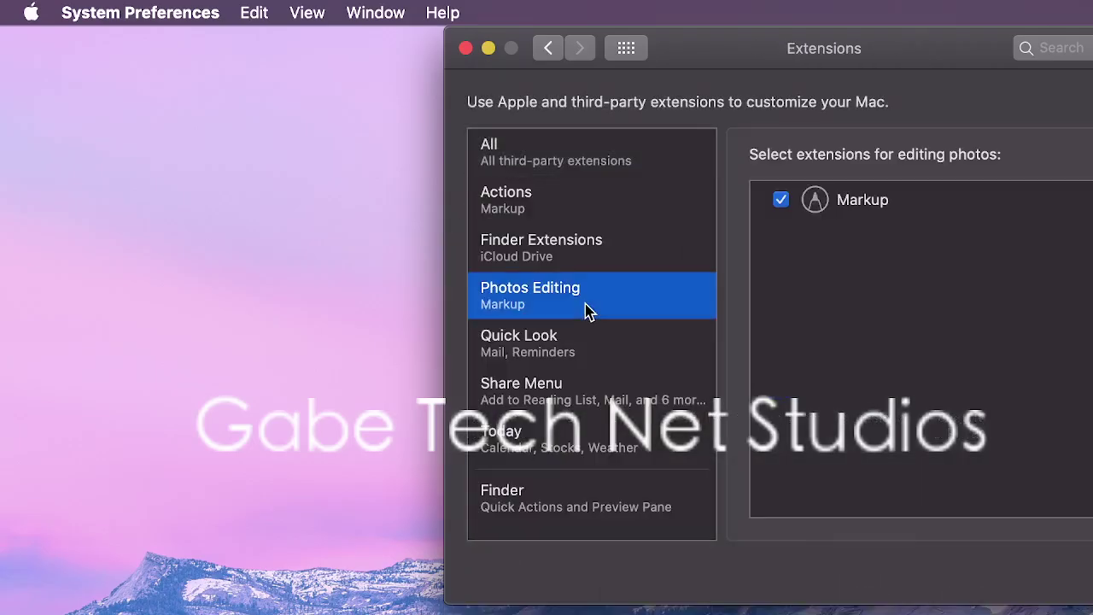
{"action": "key", "text": "Down"}
{"action": "key", "text": "Down"}
{"action": "key", "text": "Down"}
{"action": "key", "text": "Down"}
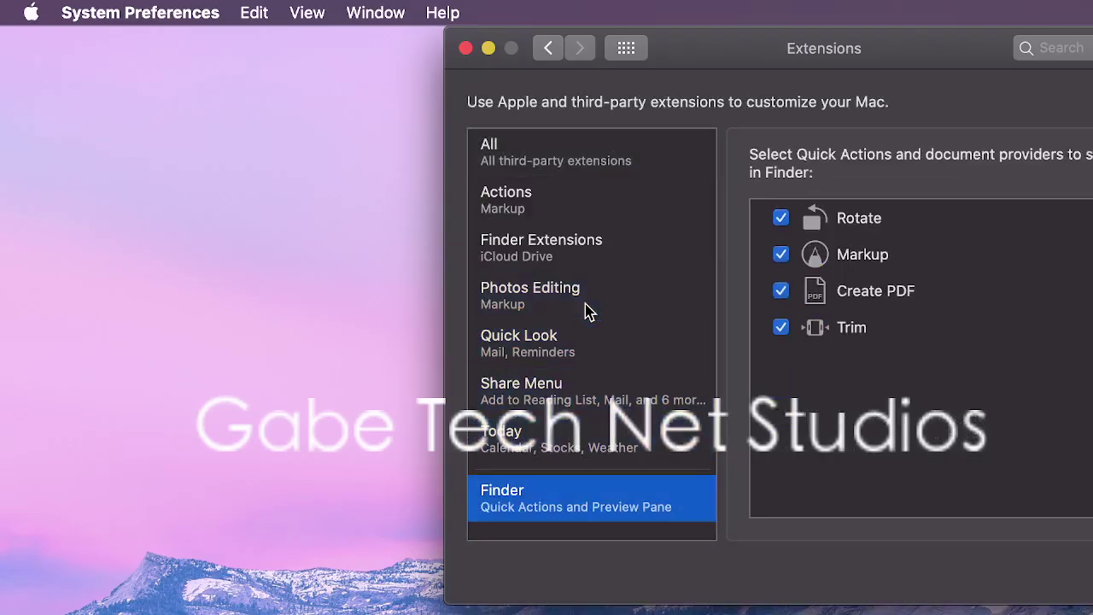
{"action": "key", "text": "Up"}
{"action": "key", "text": "Up"}
{"action": "key", "text": "Up"}
{"action": "key", "text": "Up"}
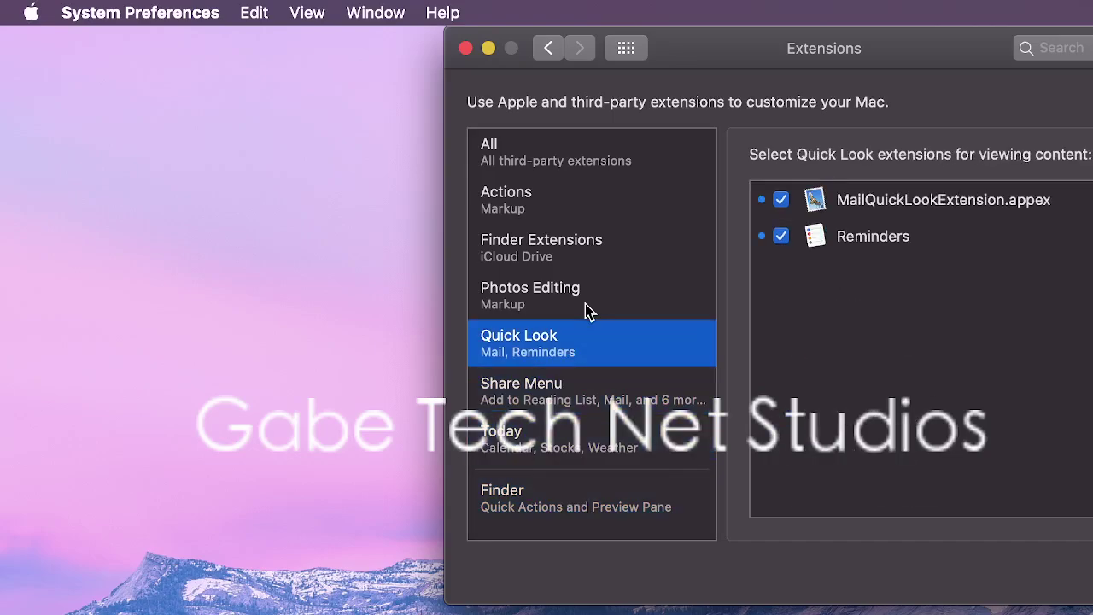
{"action": "key", "text": "Up"}
{"action": "key", "text": "Up"}
{"action": "key", "text": "Up"}
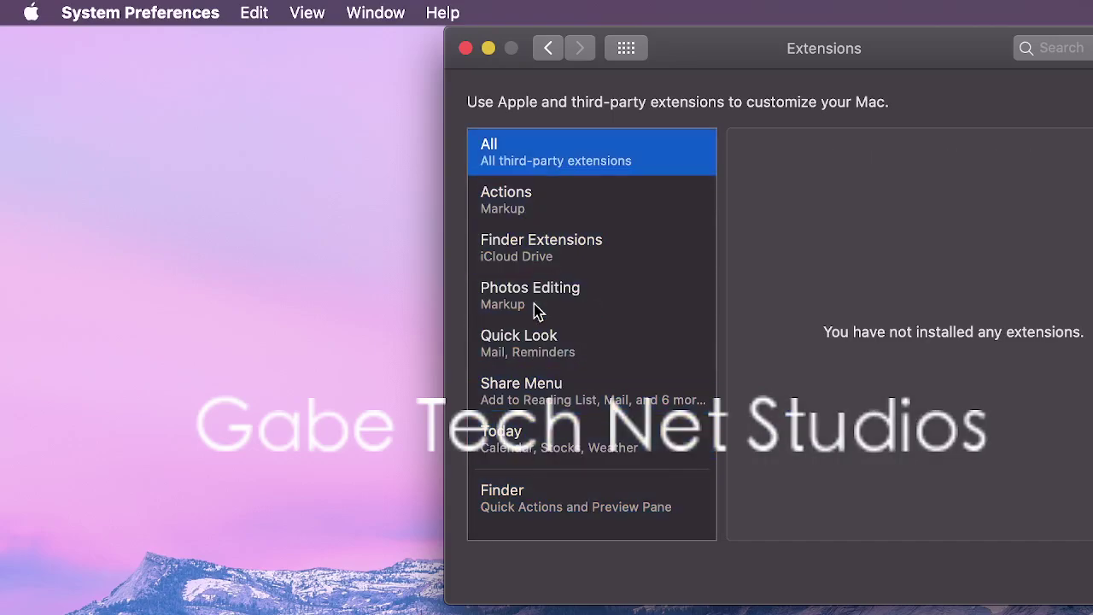
{"action": "left_click", "coordinate": [549, 49]}
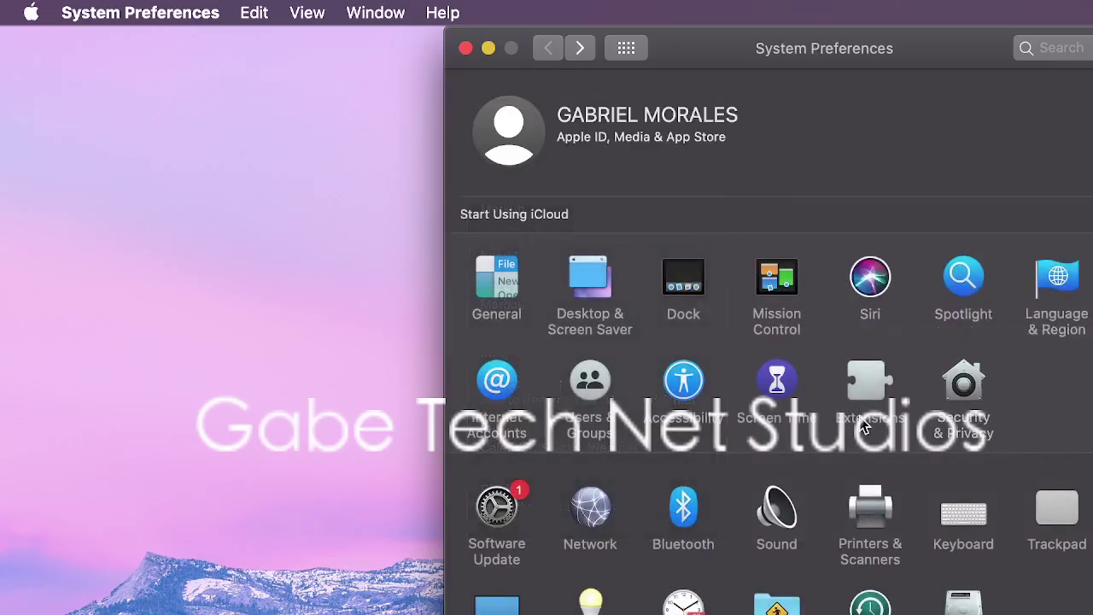
Browse Security & Privacy's Privacy categories, ending on Calendars access, then return to the grid
{"action": "left_click", "coordinate": [992, 389]}
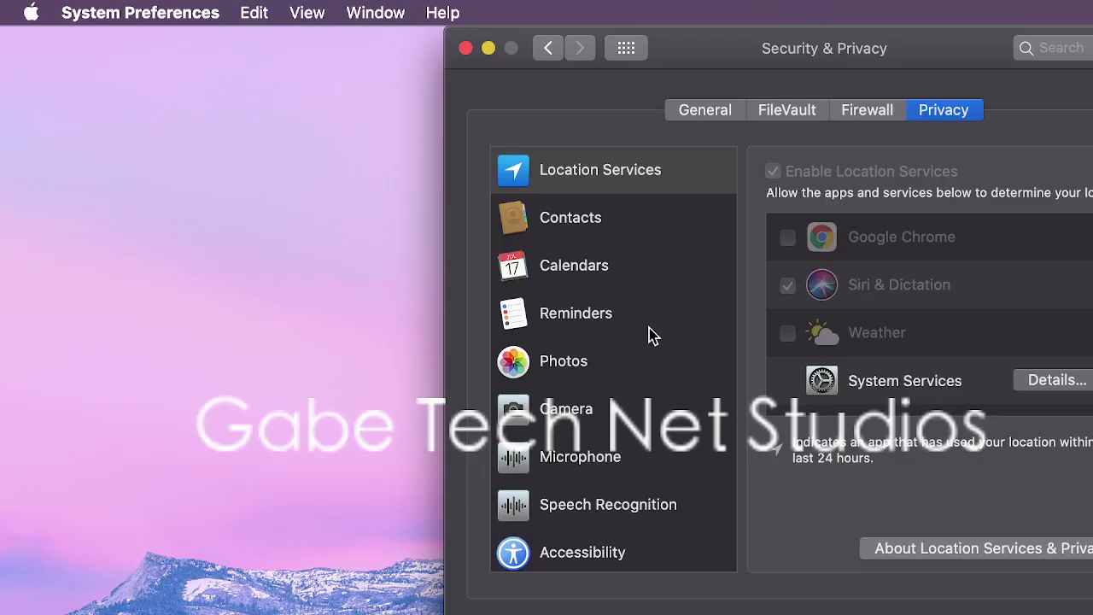
{"action": "scroll", "coordinate": [649, 334], "scroll_direction": "down", "scroll_amount": 5}
{"action": "scroll", "coordinate": [648, 334], "scroll_direction": "up", "scroll_amount": 5}
{"action": "left_click", "coordinate": [601, 267]}
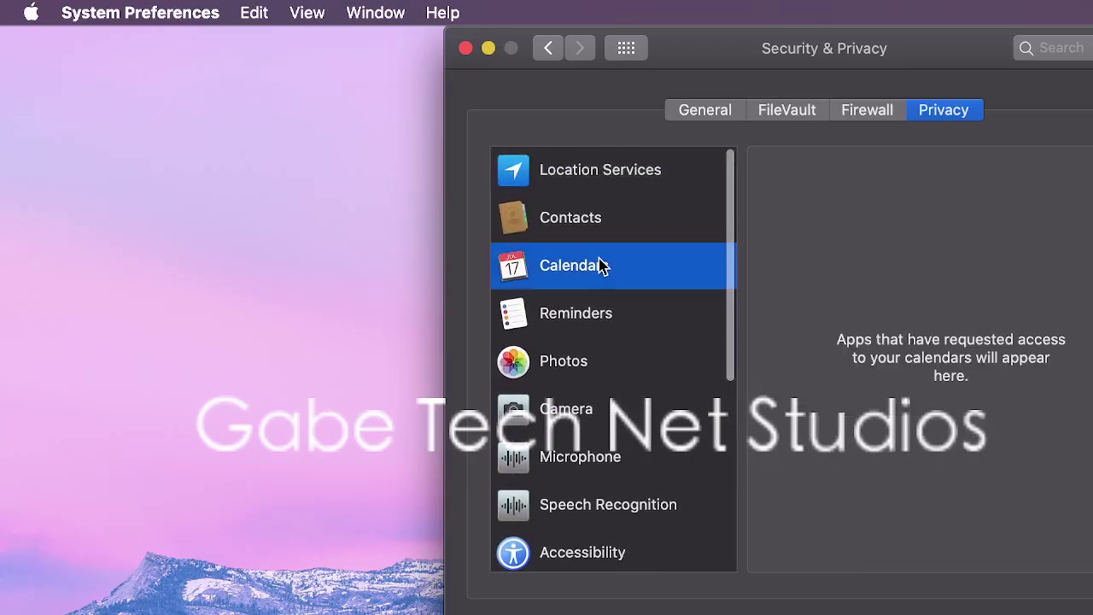
{"action": "key", "text": "Down"}
{"action": "key", "text": "Down"}
{"action": "key", "text": "Down"}
{"action": "key", "text": "Down"}
{"action": "key", "text": "Down"}
{"action": "key", "text": "Down"}
{"action": "key", "text": "Down"}
{"action": "key", "text": "Down"}
{"action": "key", "text": "Down"}
{"action": "key", "text": "Down"}
{"action": "key", "text": "Down"}
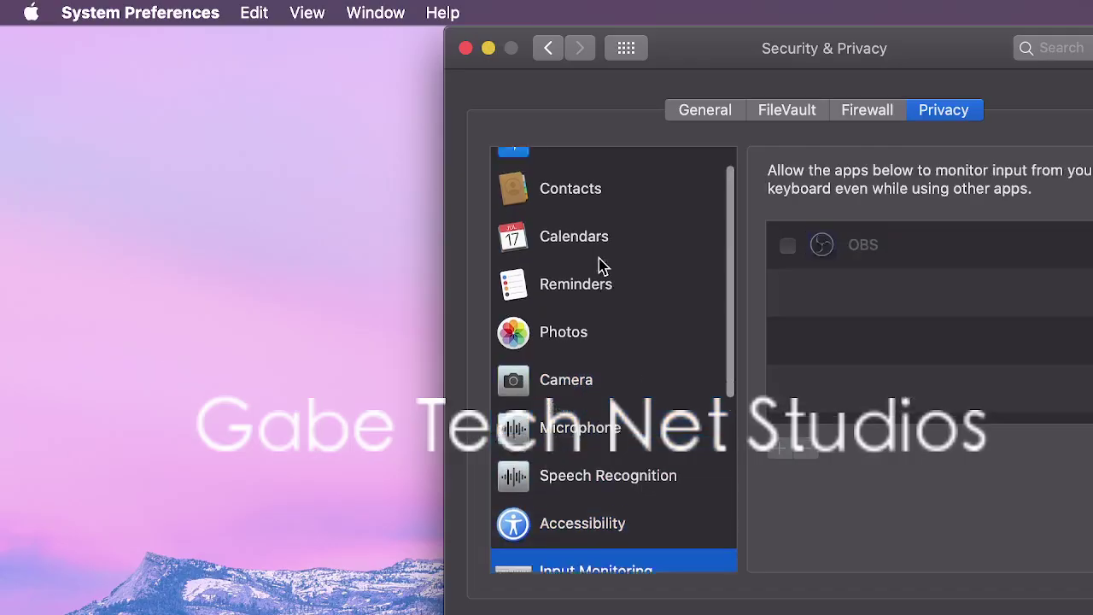
{"action": "key", "text": "Down"}
{"action": "key", "text": "Down"}
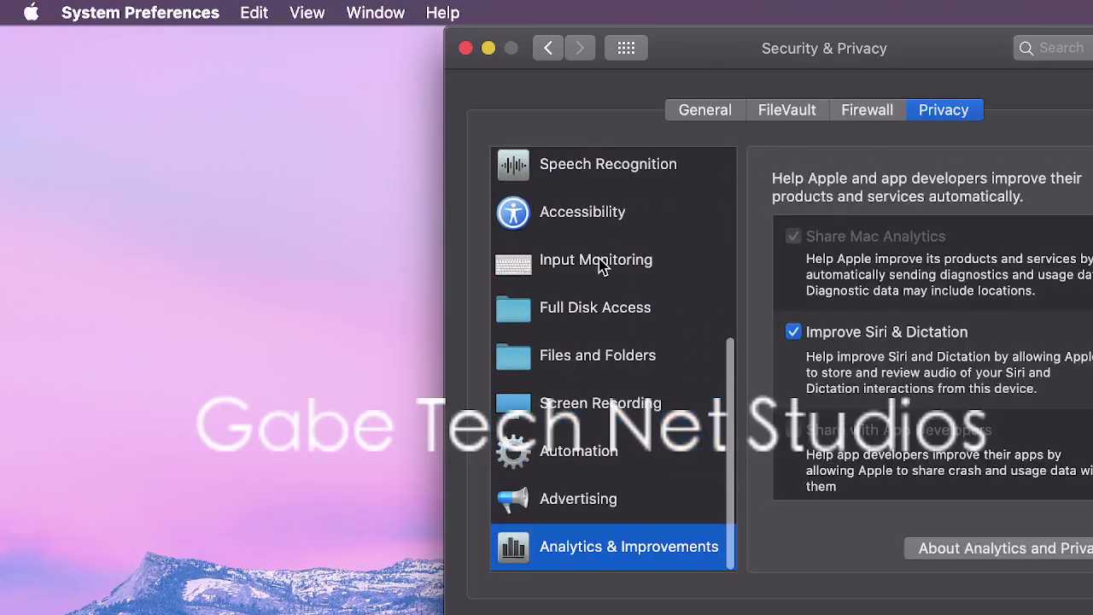
{"action": "key", "text": "Up"}
{"action": "key", "text": "Up"}
{"action": "key", "text": "Up"}
{"action": "key", "text": "Up"}
{"action": "key", "text": "Up"}
{"action": "key", "text": "Up"}
{"action": "key", "text": "Up"}
{"action": "key", "text": "Up"}
{"action": "key", "text": "Up"}
{"action": "key", "text": "Up"}
{"action": "key", "text": "Up"}
{"action": "key", "text": "Up"}
{"action": "key", "text": "Up"}
{"action": "key", "text": "Up"}
{"action": "key", "text": "Up"}
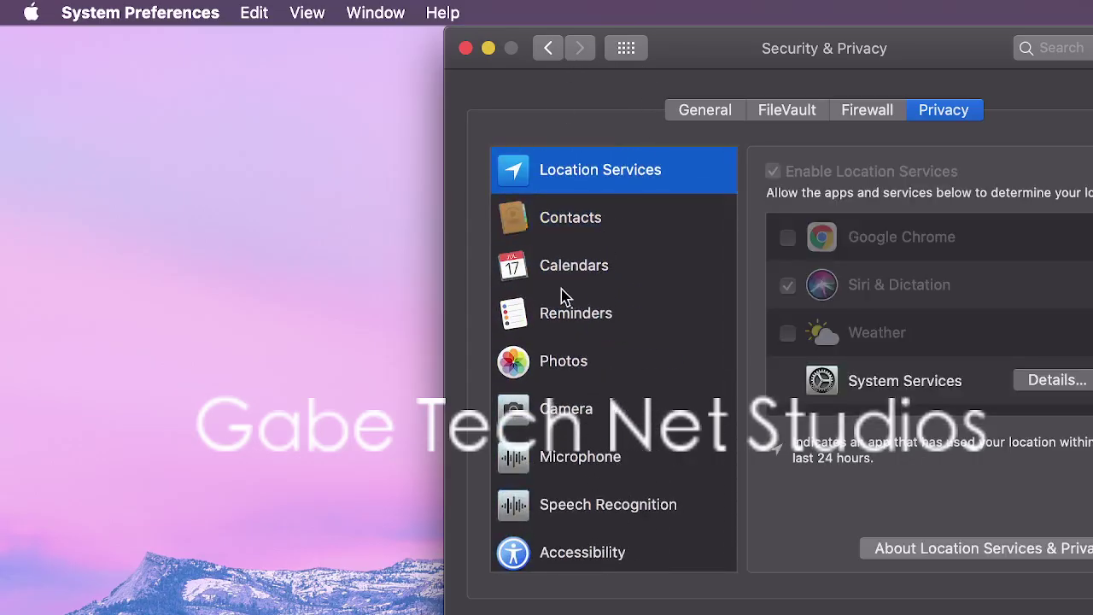
{"action": "key", "text": "Down"}
{"action": "key", "text": "Down"}
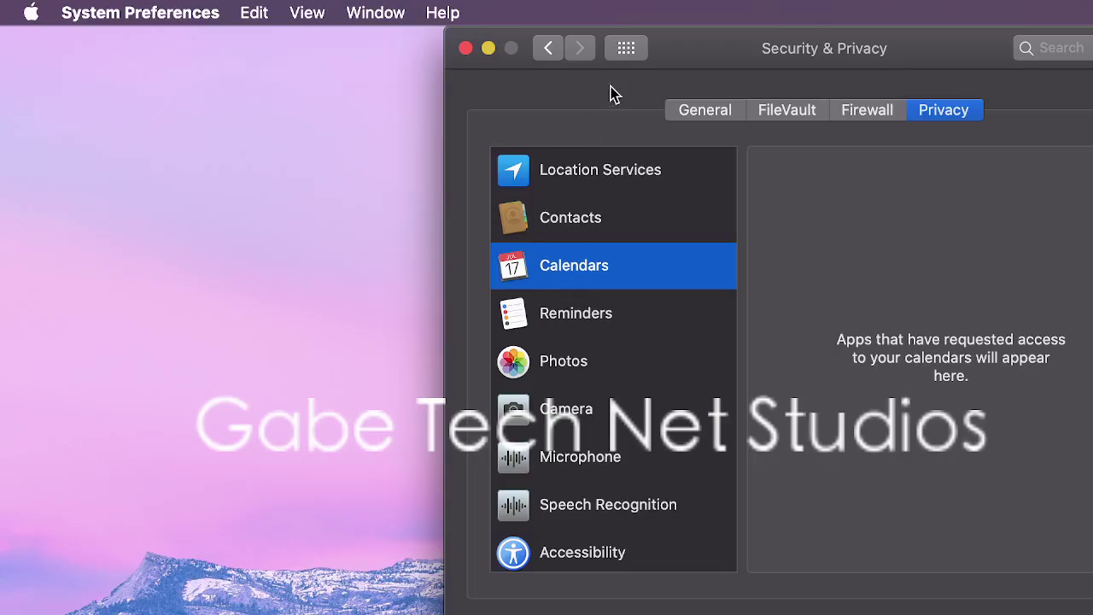
{"action": "left_click", "coordinate": [551, 49]}
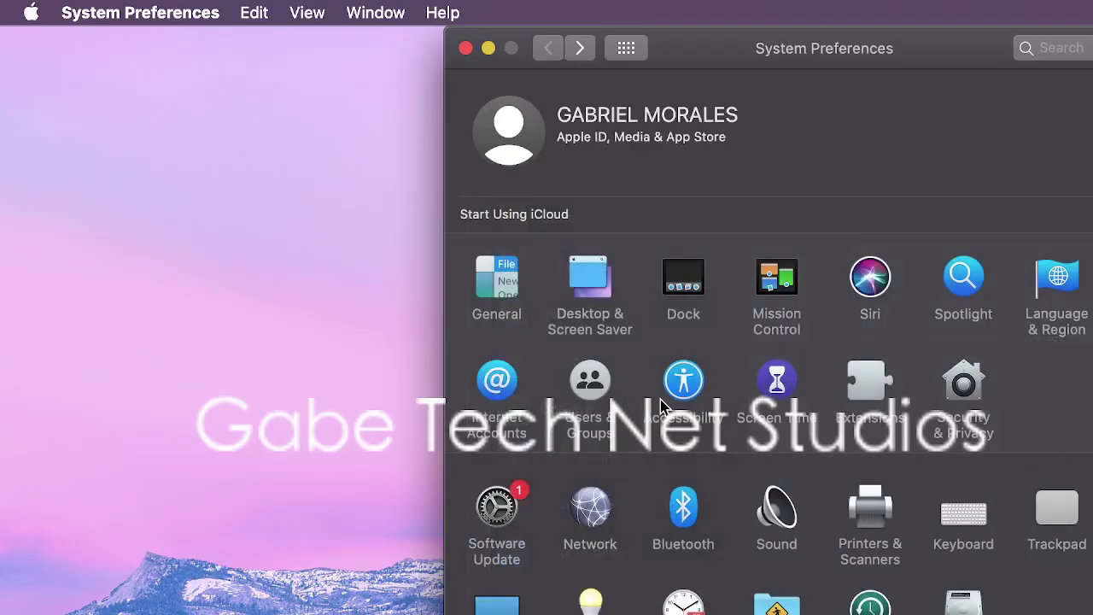
{"action": "left_click", "coordinate": [590, 512]}
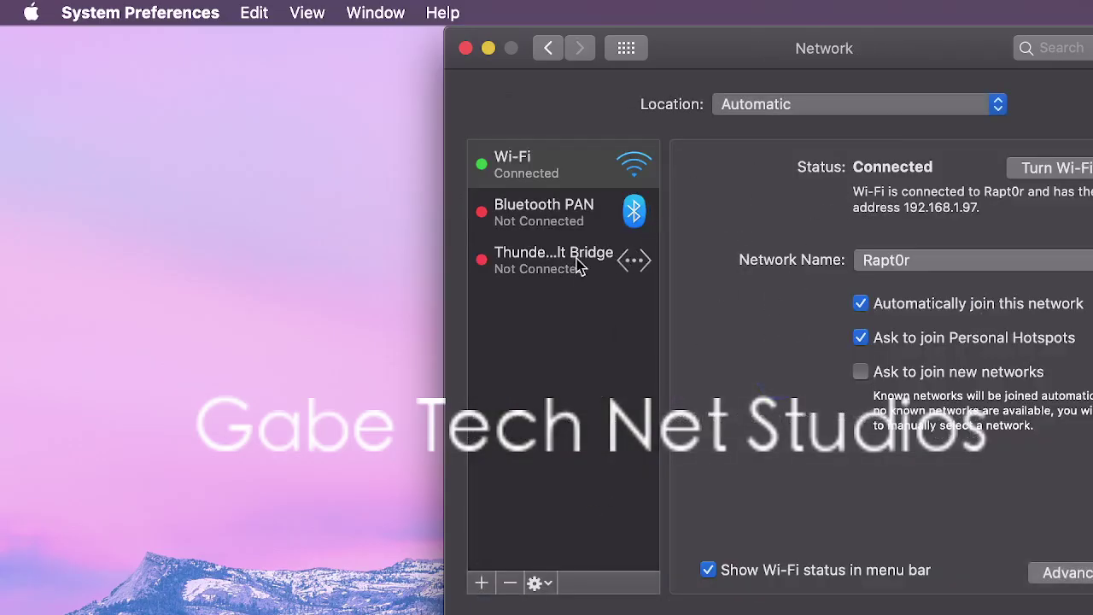
{"action": "left_click", "coordinate": [547, 51]}
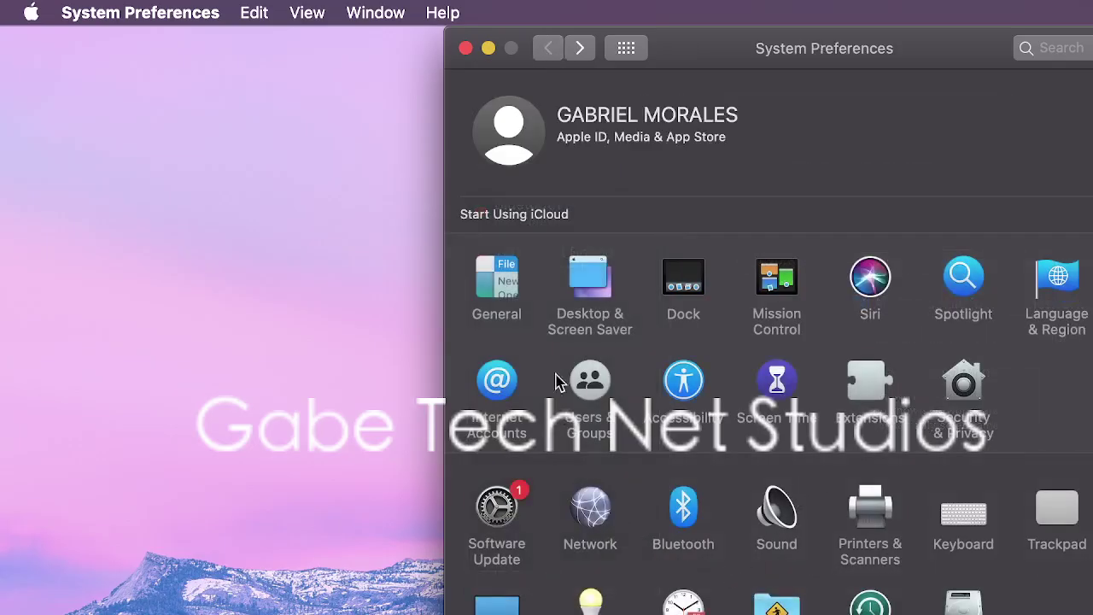
{"action": "left_click", "coordinate": [688, 519]}
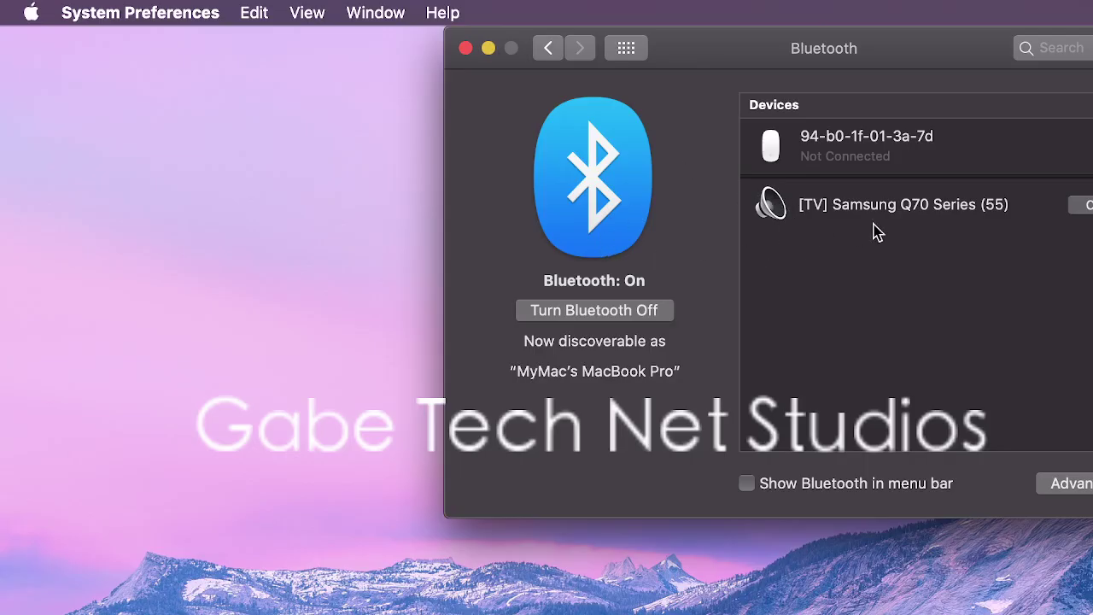
{"action": "left_click", "coordinate": [547, 47]}
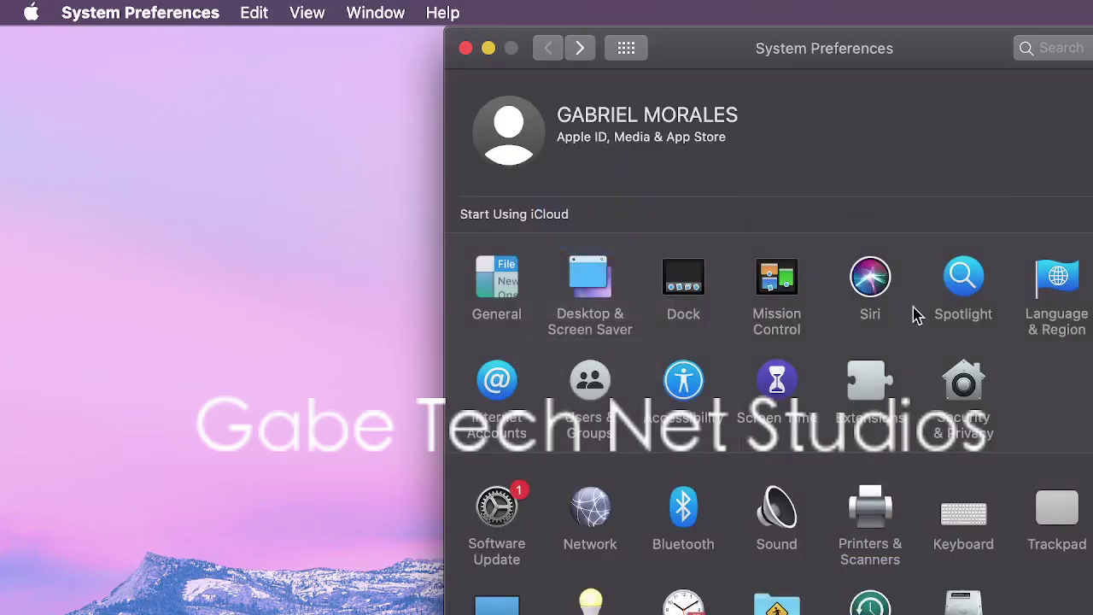
{"action": "left_click", "coordinate": [908, 547]}
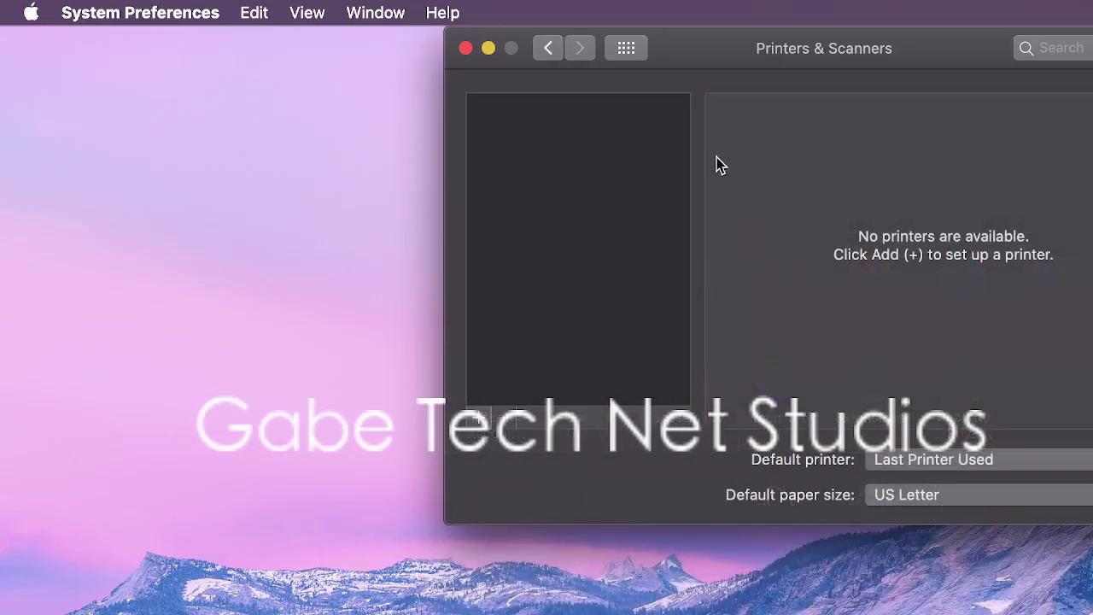
{"action": "left_click", "coordinate": [547, 47]}
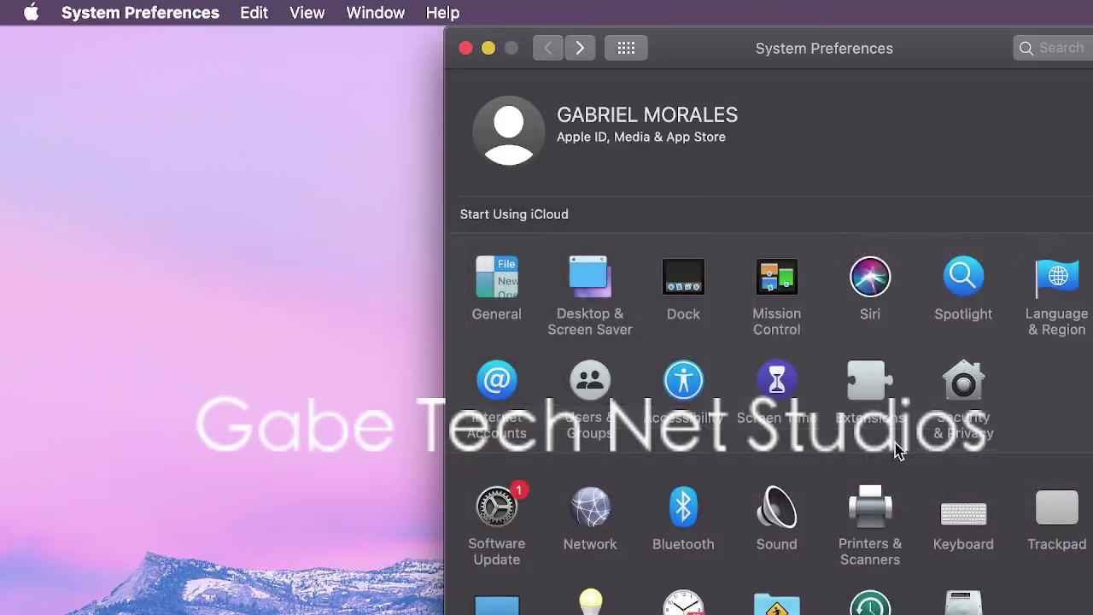
{"action": "left_click", "coordinate": [963, 510]}
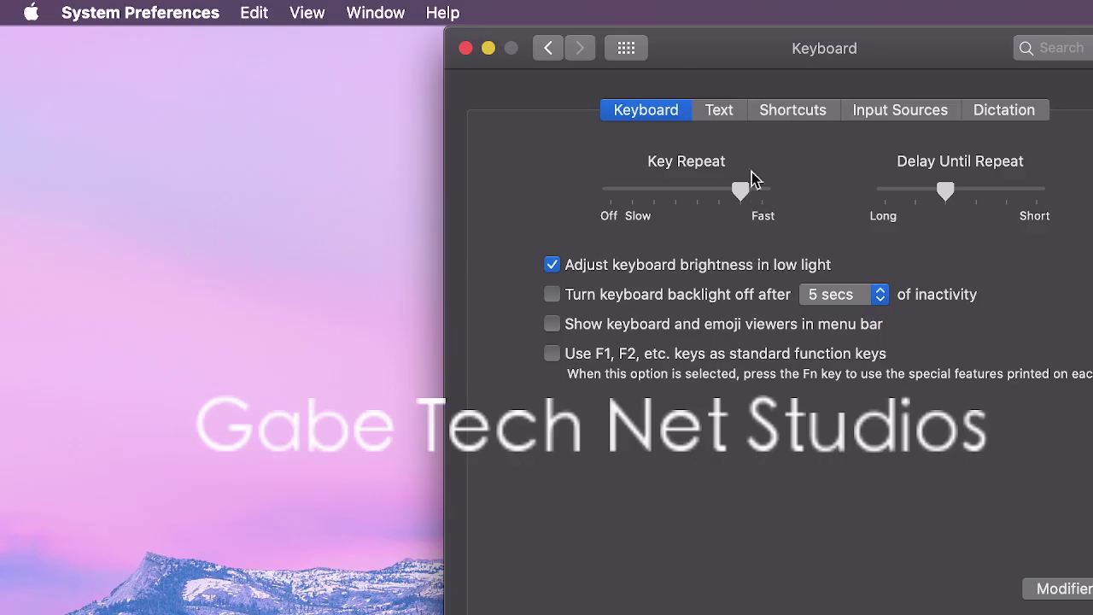
{"action": "left_click", "coordinate": [720, 110]}
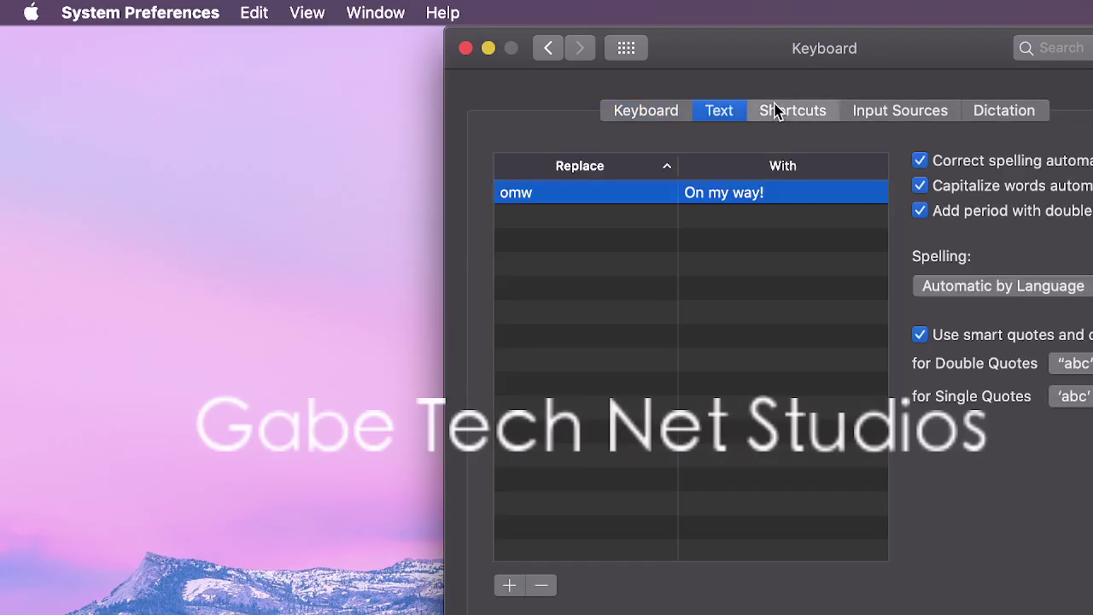
{"action": "left_click", "coordinate": [776, 111]}
{"action": "left_click", "coordinate": [718, 118]}
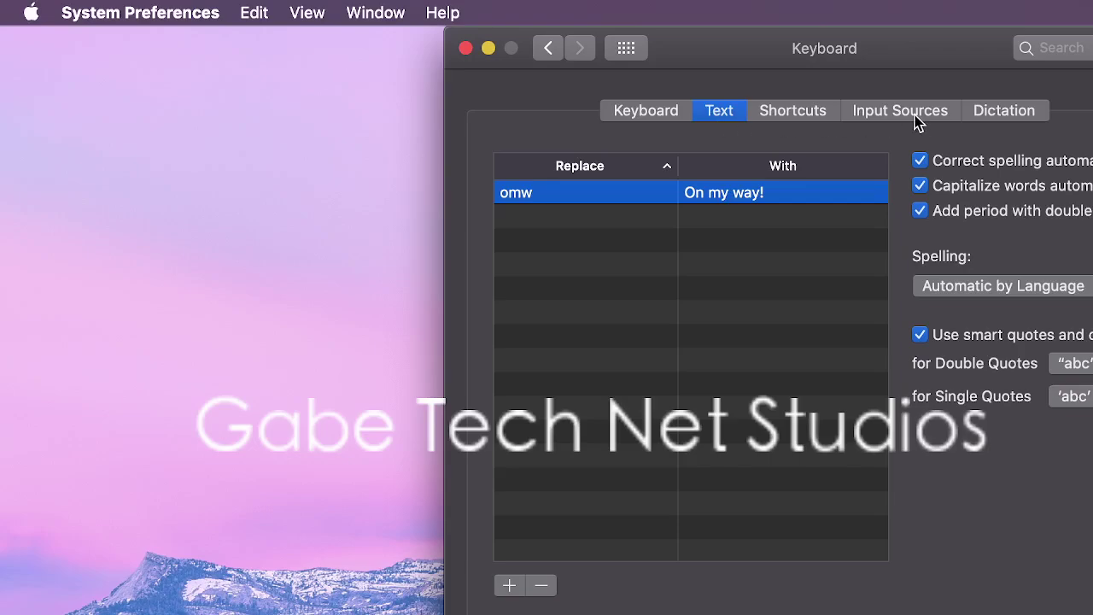
{"action": "left_click", "coordinate": [916, 123]}
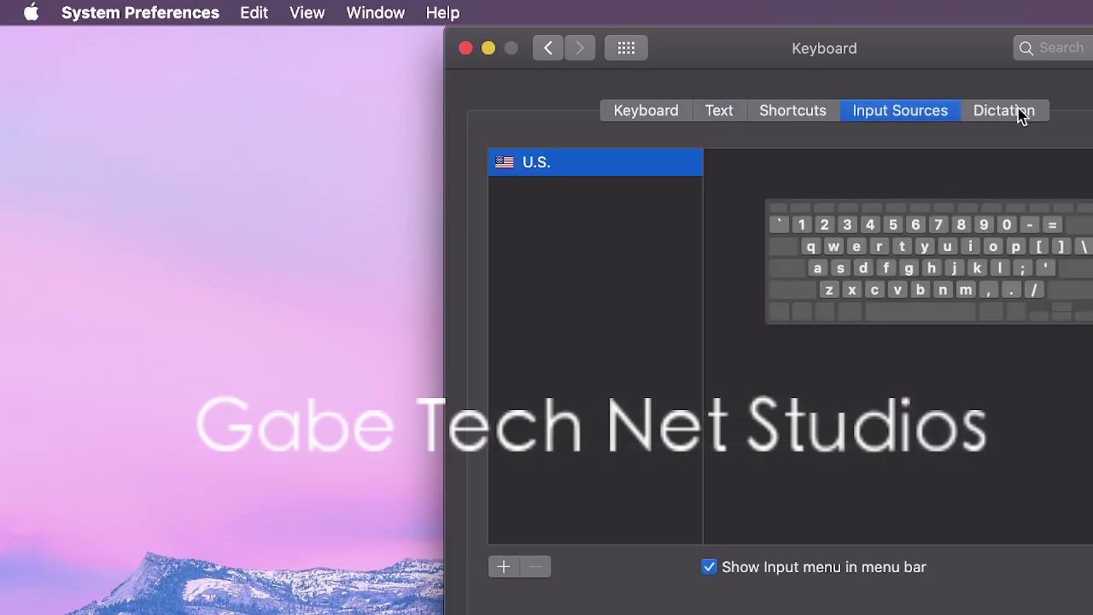
{"action": "left_click", "coordinate": [1016, 114]}
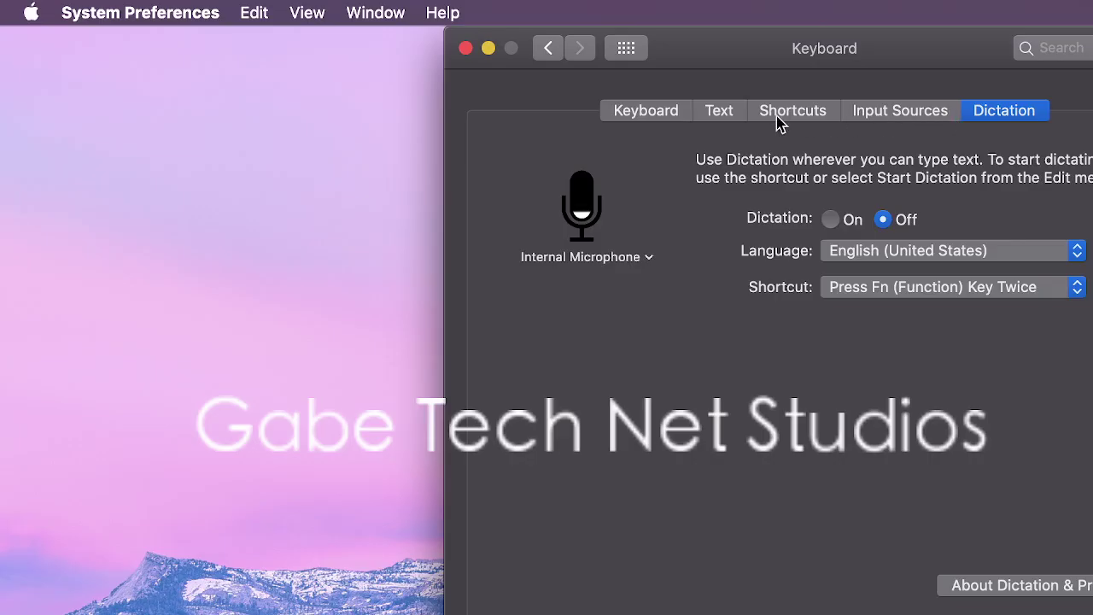
{"action": "left_click", "coordinate": [551, 47]}
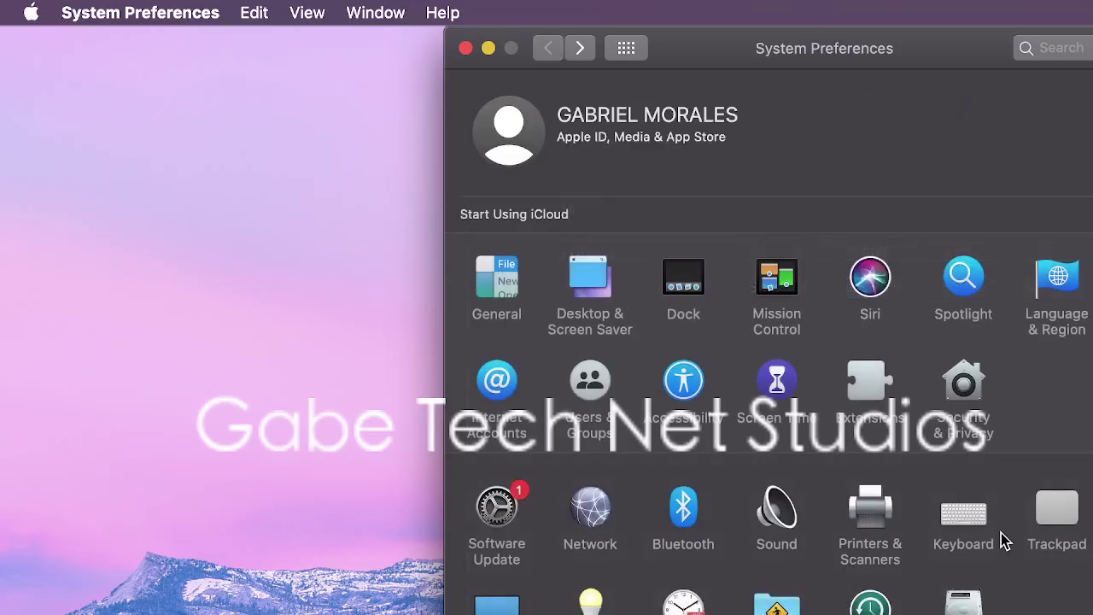
Enable Tap to click in the Trackpad's Point & Click settings, then open the Mouse pane
{"action": "left_click", "coordinate": [1063, 527]}
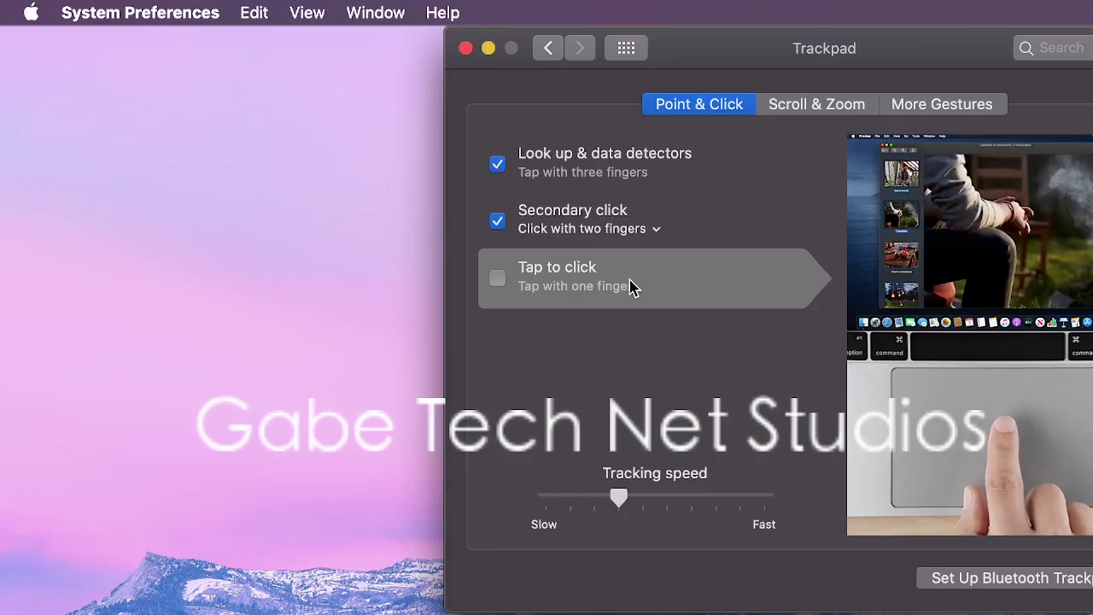
{"action": "left_click", "coordinate": [493, 283]}
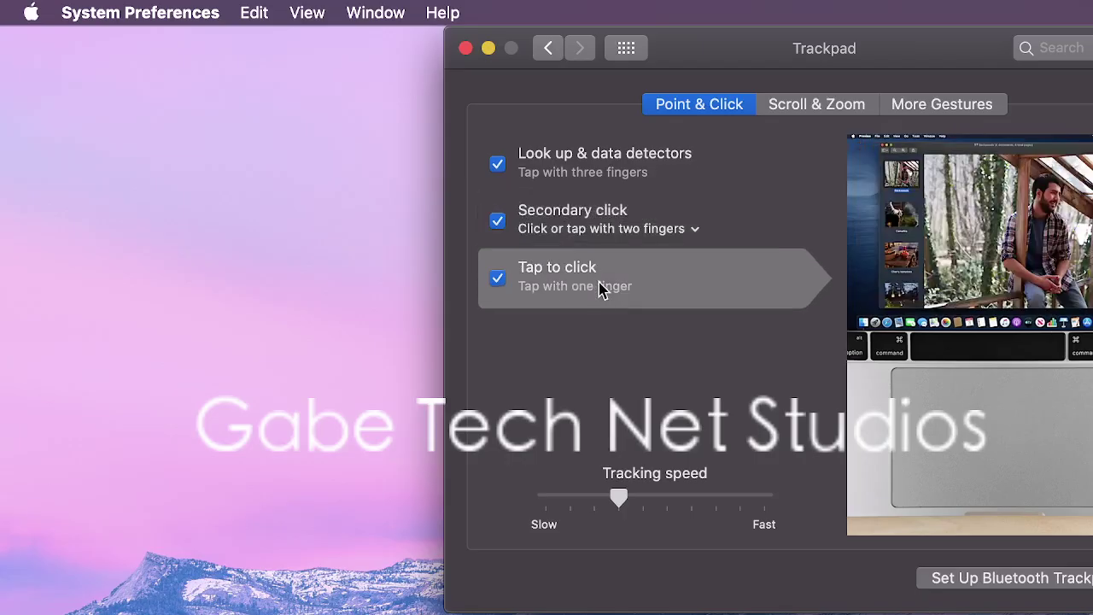
{"action": "left_click", "coordinate": [553, 47]}
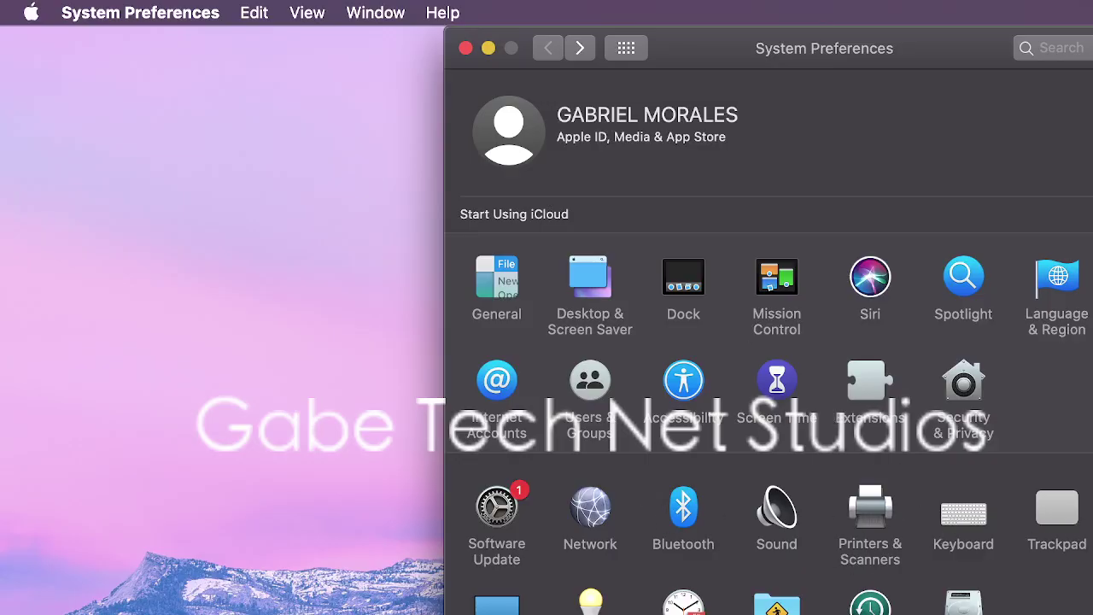
{"action": "left_click", "coordinate": [1092, 512]}
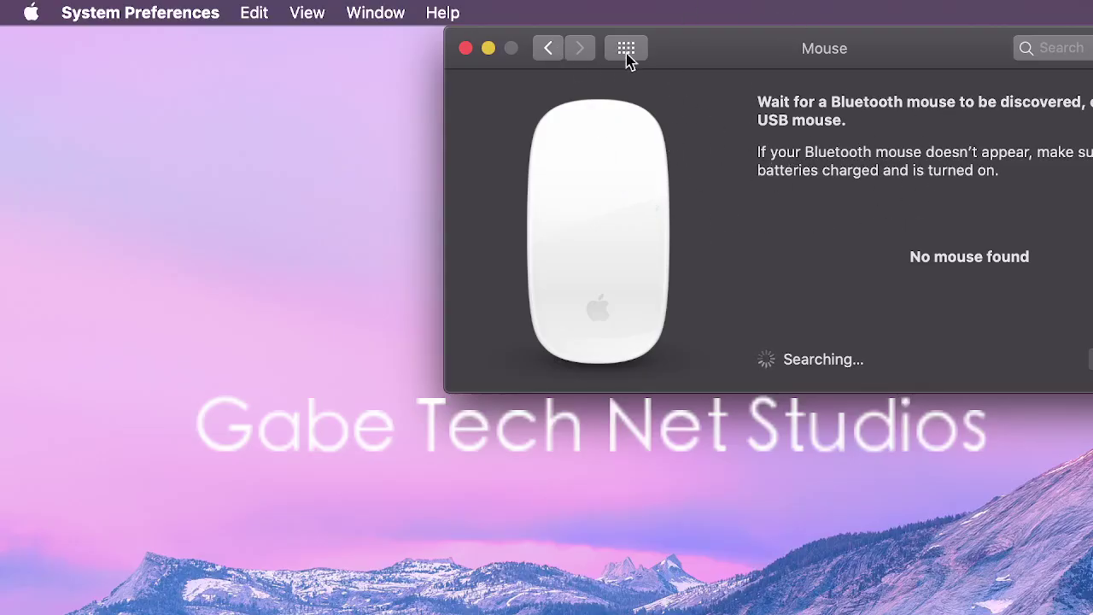
Open Displays and check the AirPlay Display choices, keeping it Off
{"action": "left_click", "coordinate": [552, 47]}
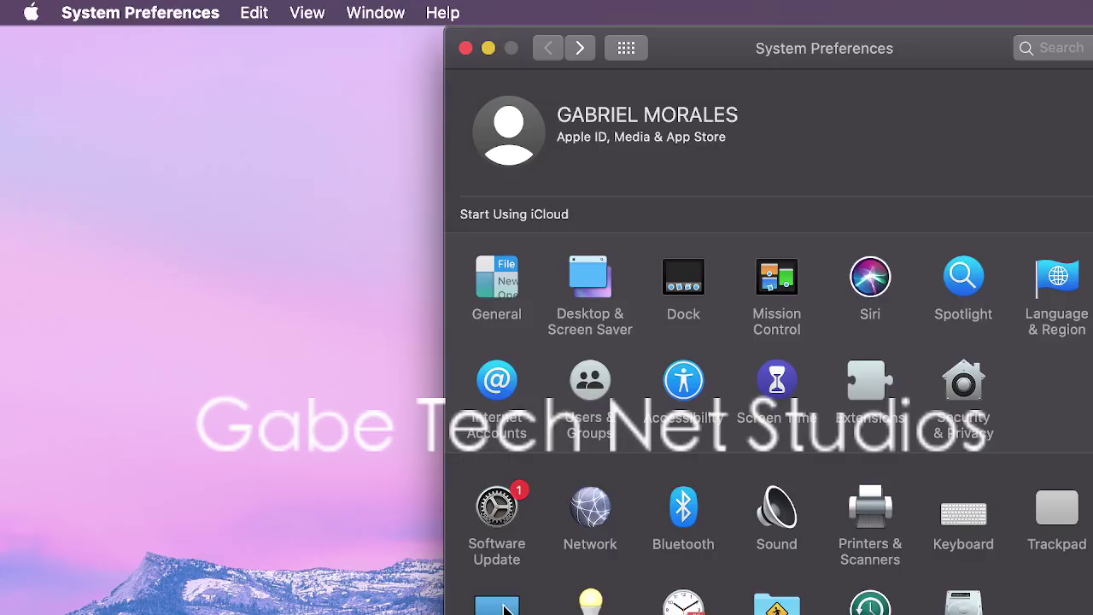
{"action": "left_click", "coordinate": [501, 606]}
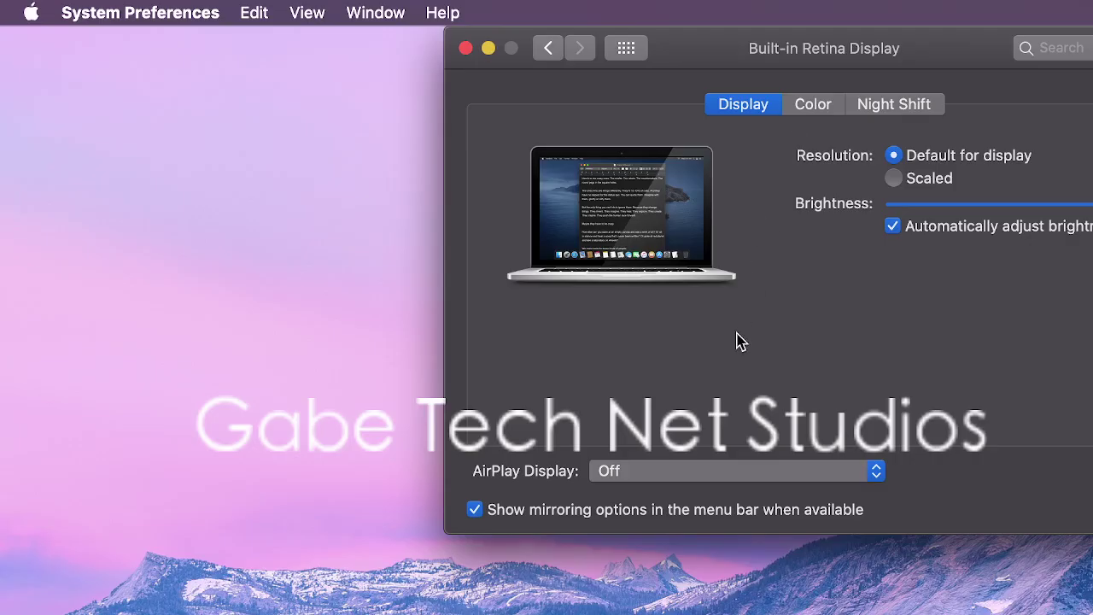
{"action": "left_click", "coordinate": [688, 474]}
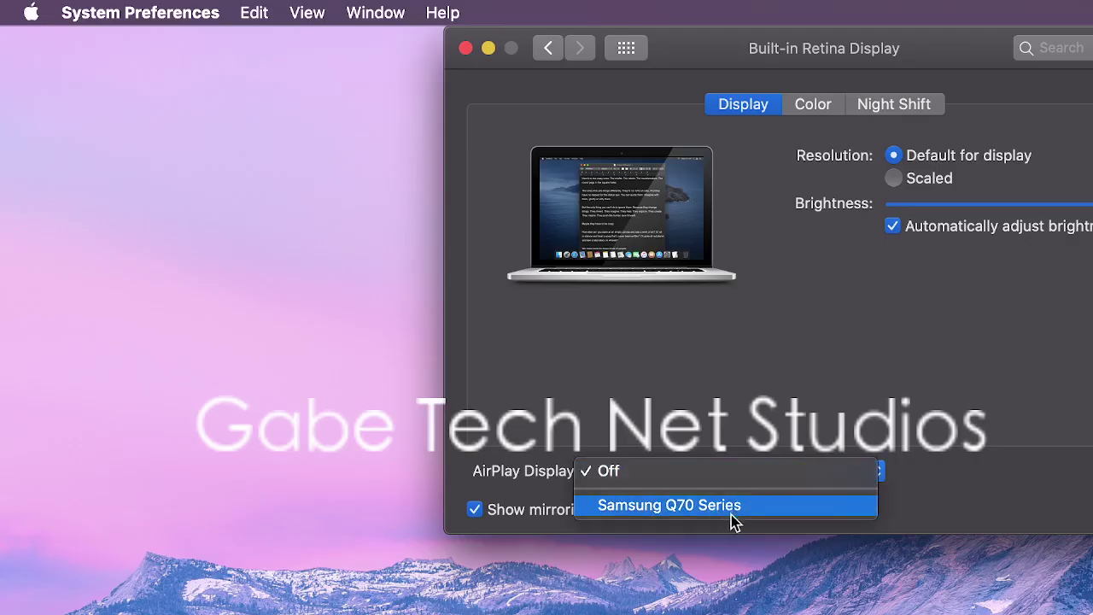
{"action": "left_click", "coordinate": [778, 379]}
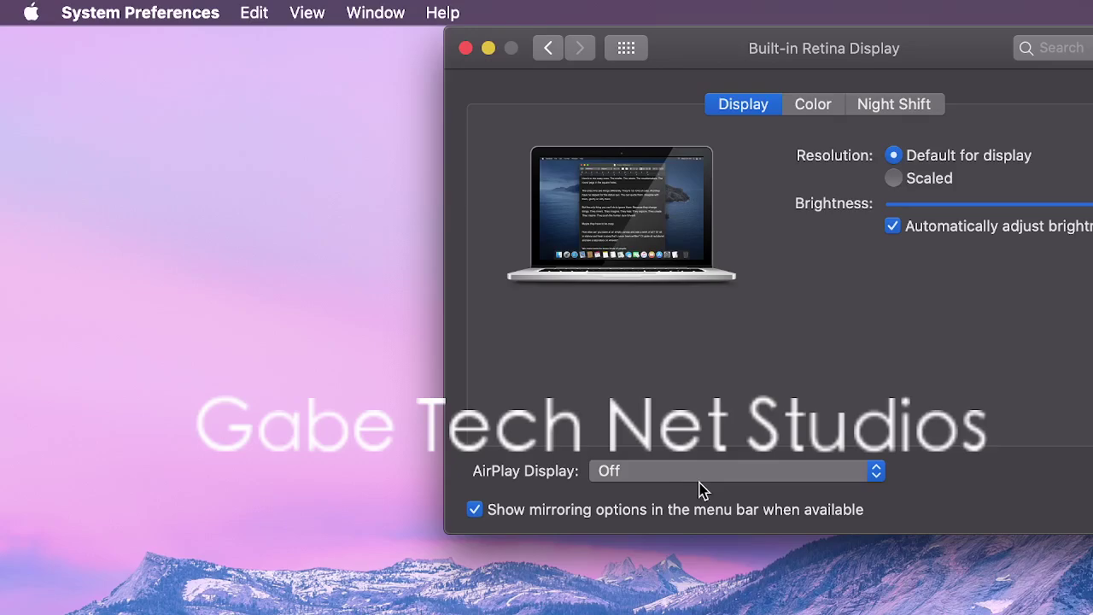
{"action": "left_click", "coordinate": [698, 481]}
{"action": "left_click", "coordinate": [790, 359]}
Look at the Color and Night Shift tabs, keeping the Night Shift schedule Off, and go back
{"action": "left_click", "coordinate": [840, 104]}
{"action": "left_click", "coordinate": [886, 104]}
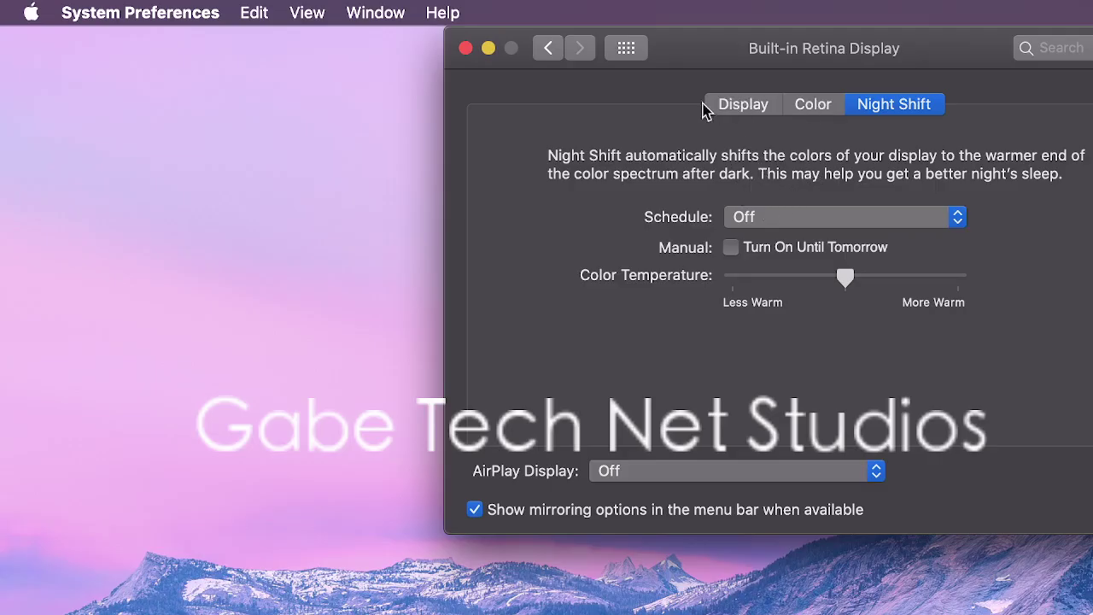
{"action": "left_click", "coordinate": [798, 215]}
{"action": "left_click", "coordinate": [795, 217]}
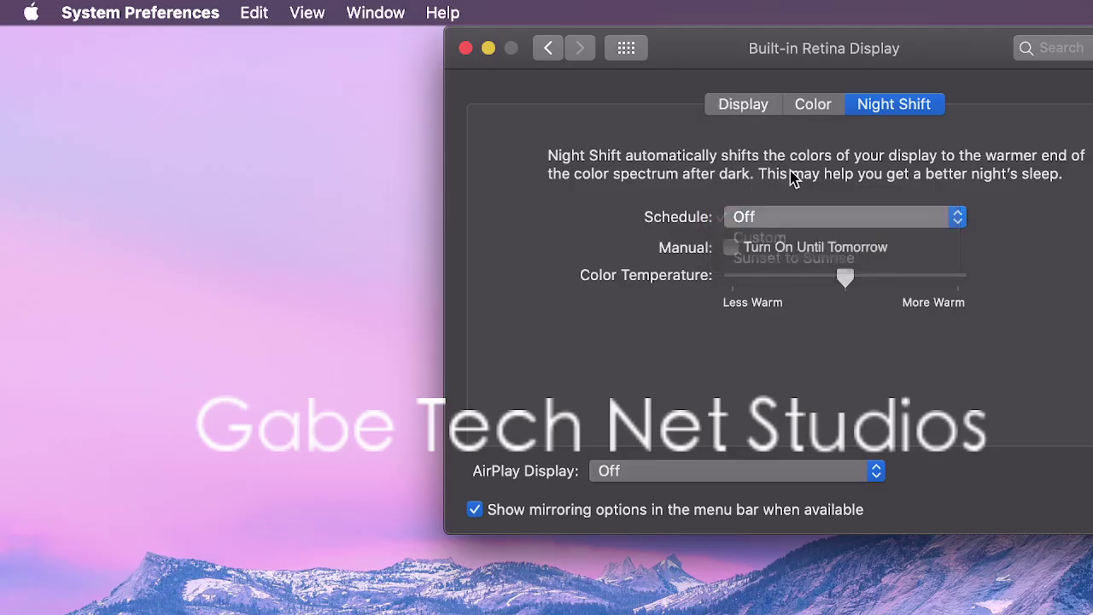
{"action": "left_click", "coordinate": [548, 49]}
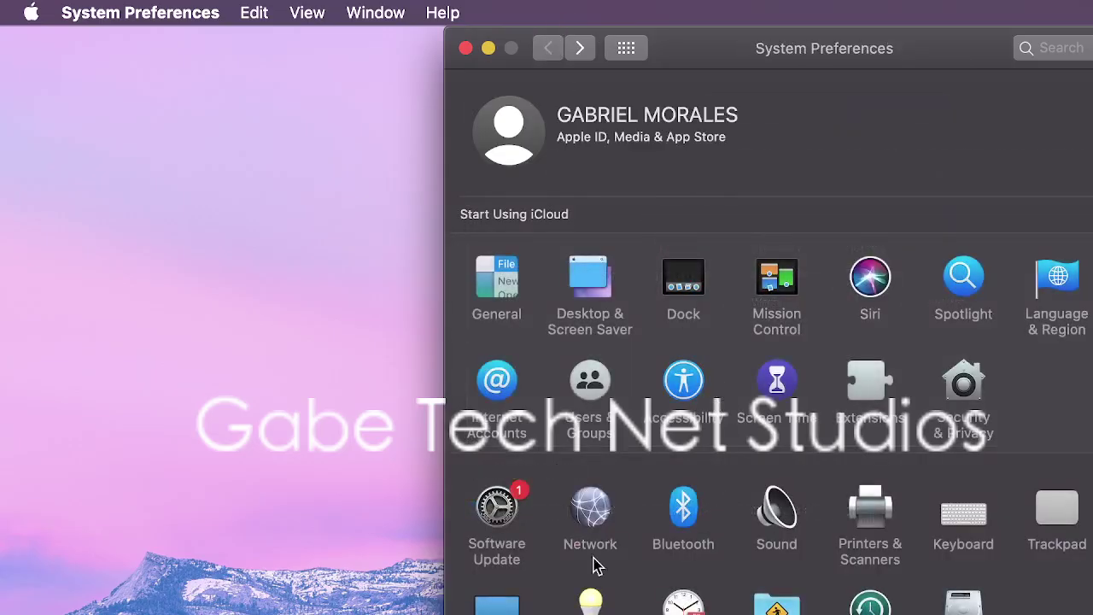
Glance at the Energy Saver settings and return to the preferences overview
{"action": "left_click", "coordinate": [591, 600]}
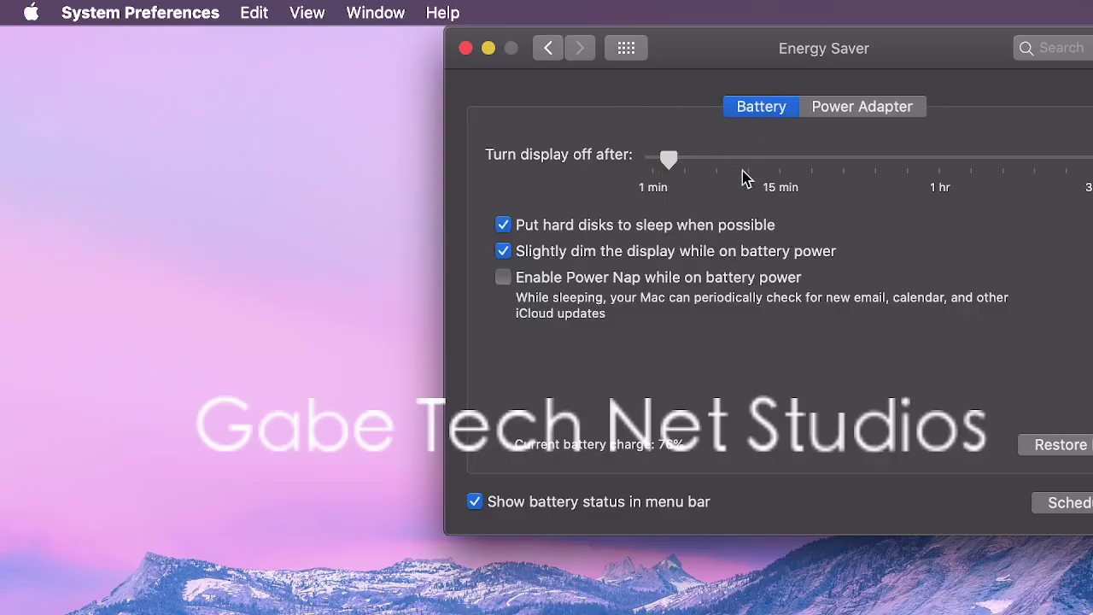
{"action": "mouse_move", "coordinate": [708, 170]}
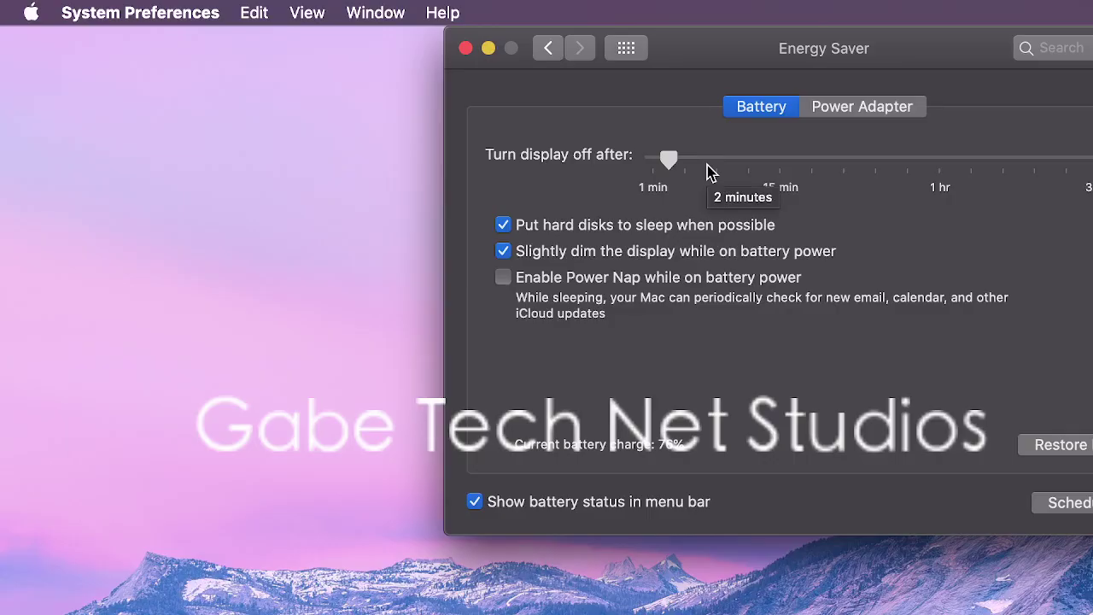
{"action": "left_click", "coordinate": [549, 48]}
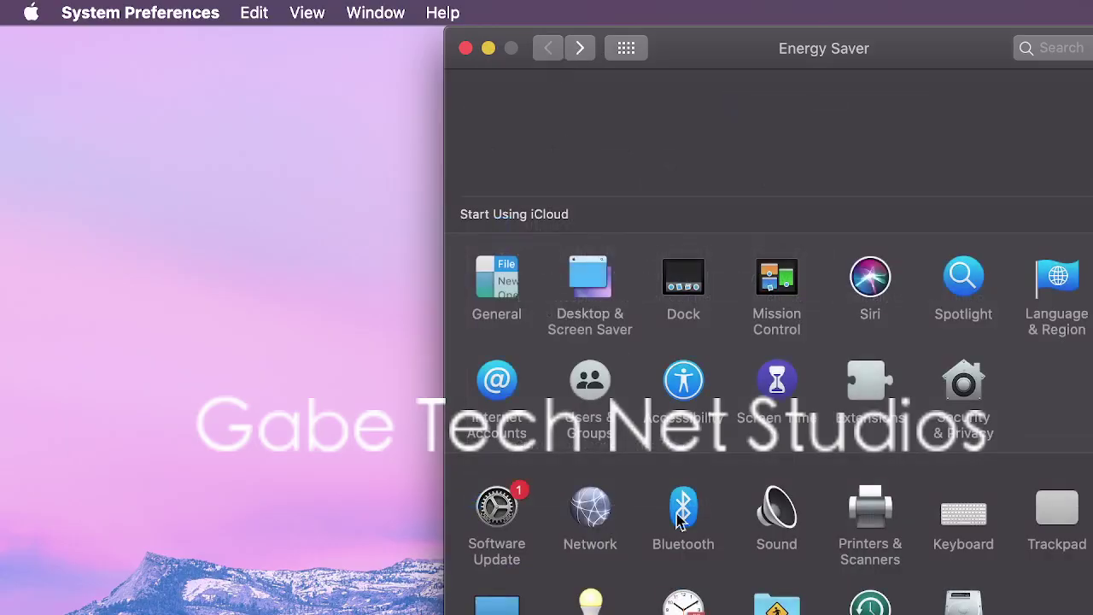
Review the Date & Time, Time Zone and Clock tabs without changes, then go back
{"action": "left_click", "coordinate": [683, 604]}
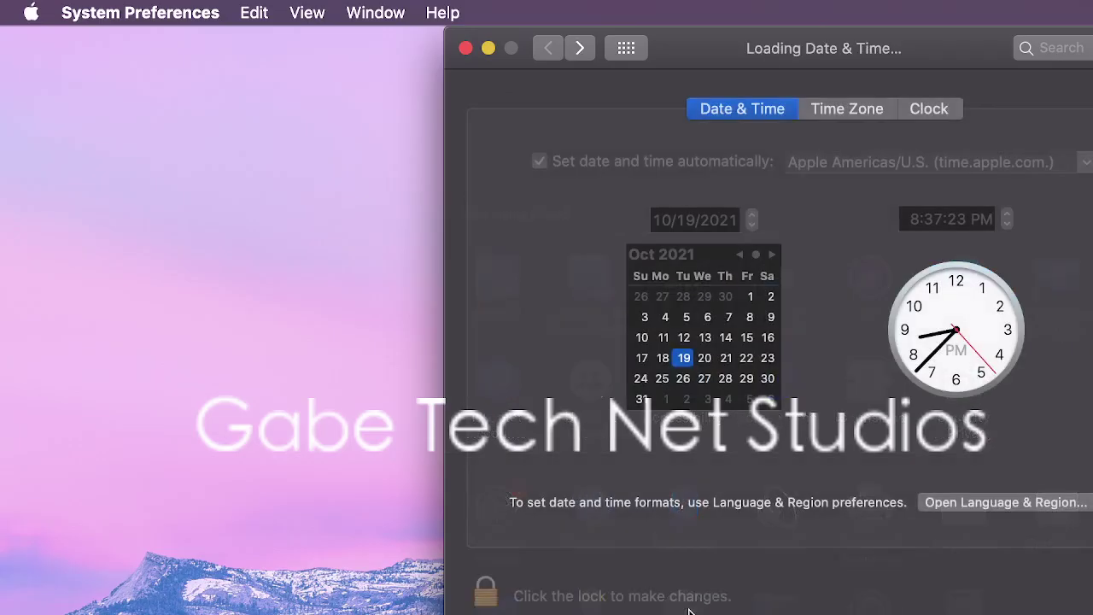
{"action": "left_click", "coordinate": [835, 118]}
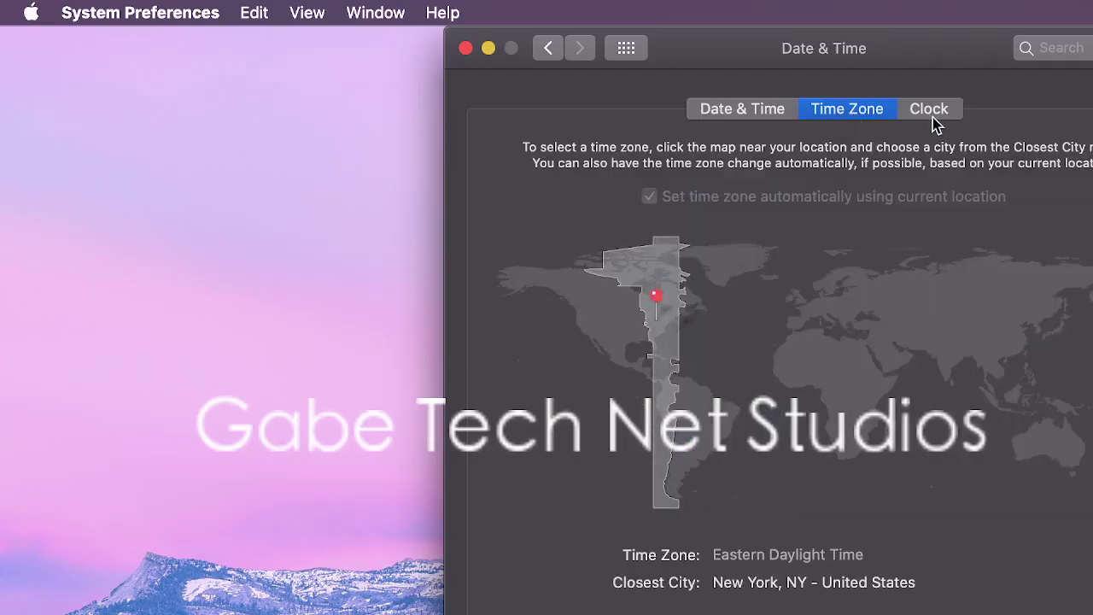
{"action": "left_click", "coordinate": [941, 119]}
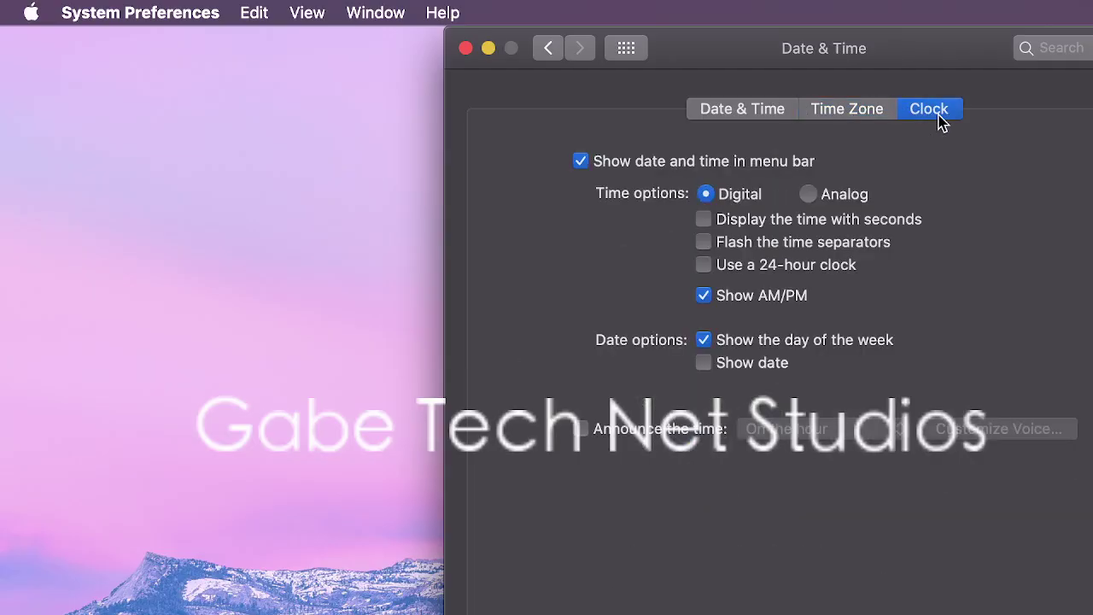
{"action": "left_click", "coordinate": [740, 108]}
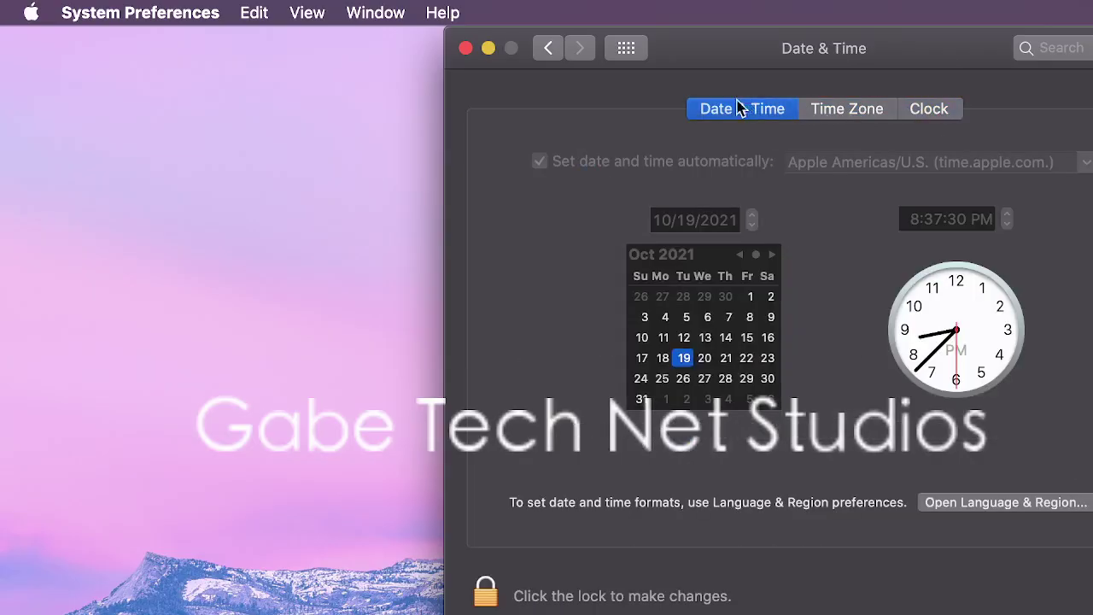
{"action": "left_click", "coordinate": [551, 49]}
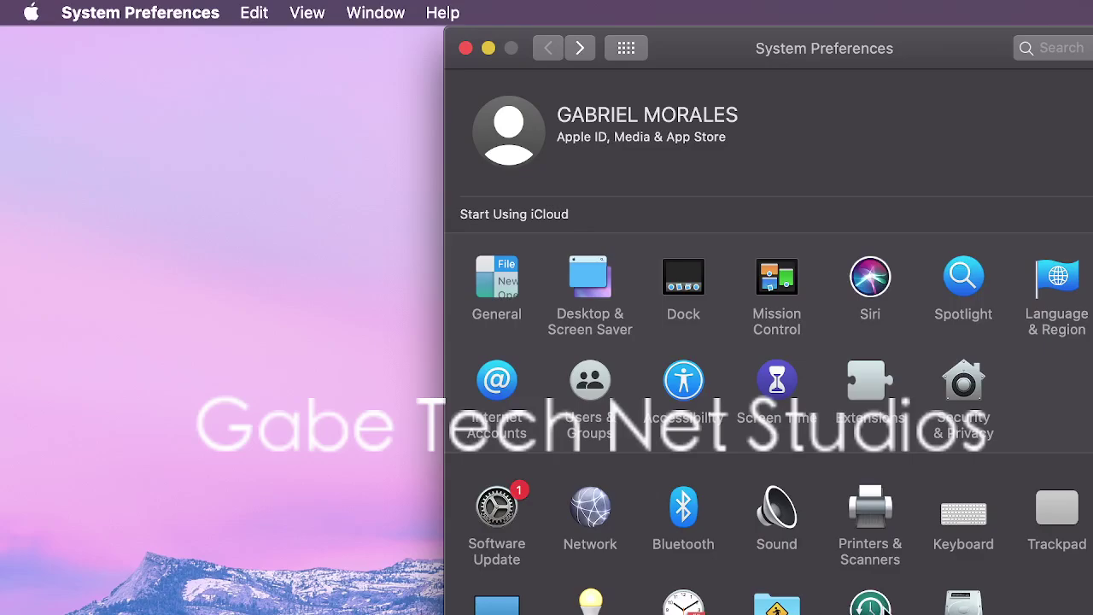
In Time Machine, enable Back Up Automatically and choose Other AirPort Time Capsule as the disk
{"action": "left_click", "coordinate": [872, 604]}
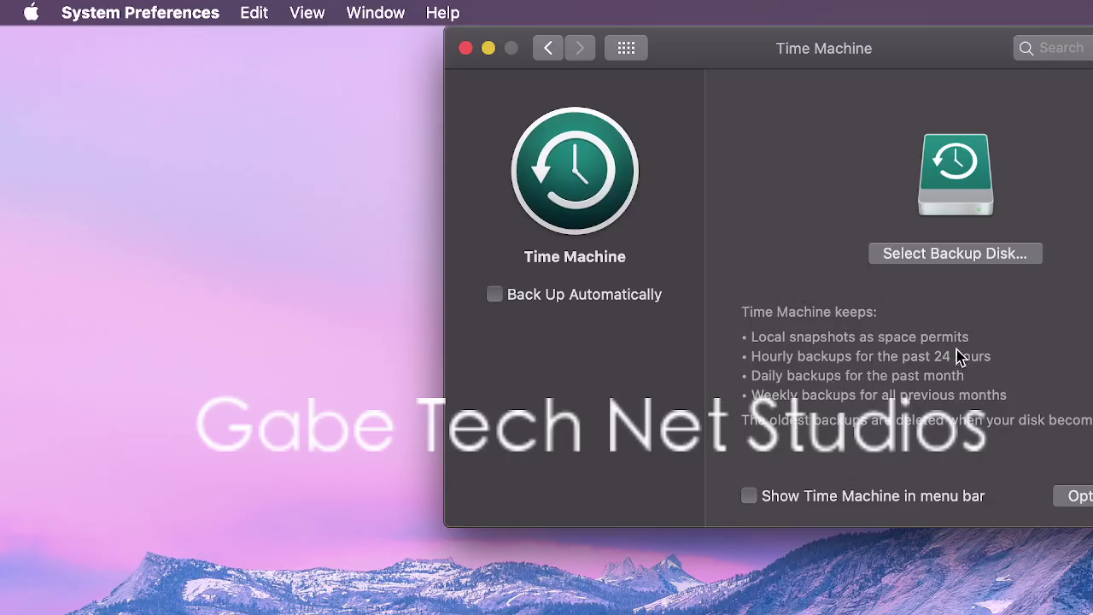
{"action": "left_click", "coordinate": [545, 299]}
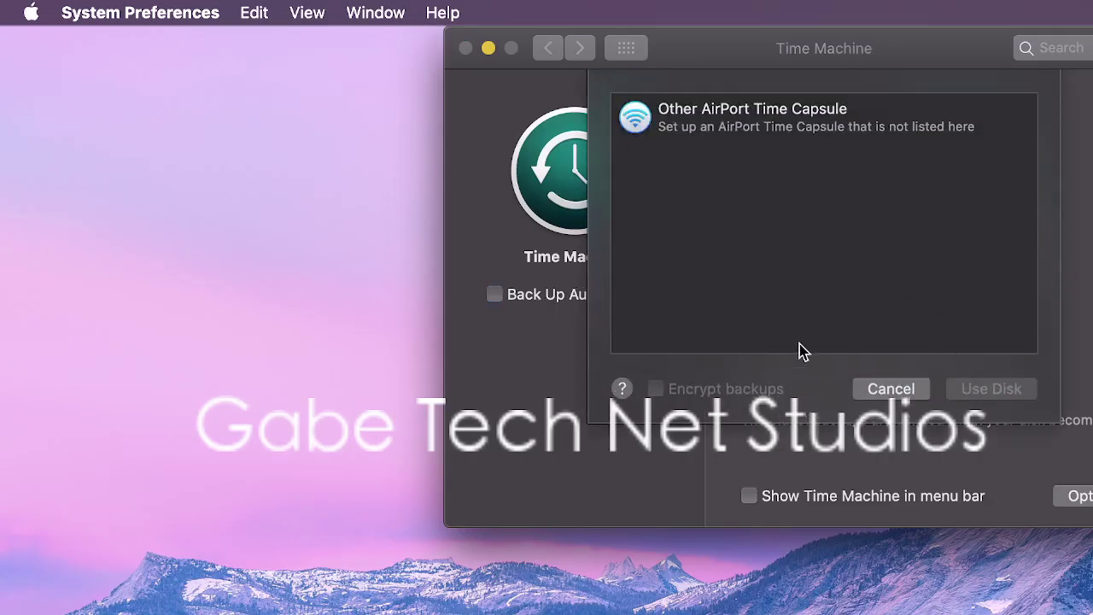
{"action": "left_click", "coordinate": [744, 128]}
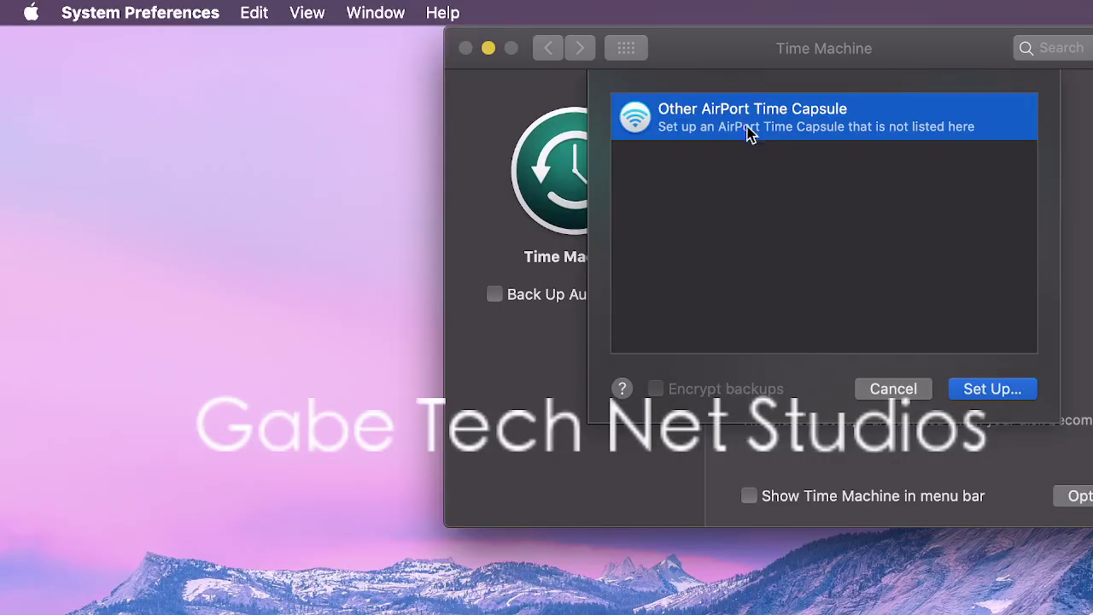
Launch AirPort Utility, view the Internet connection details and Other Wi-Fi Devices, then quit it
{"action": "left_click", "coordinate": [1013, 390]}
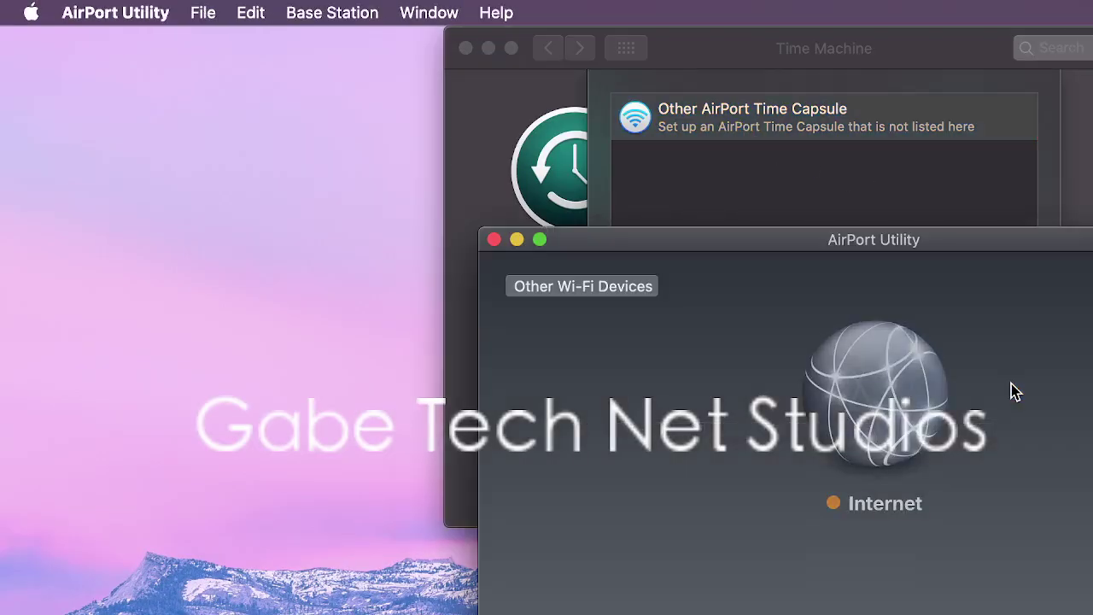
{"action": "left_click", "coordinate": [884, 401]}
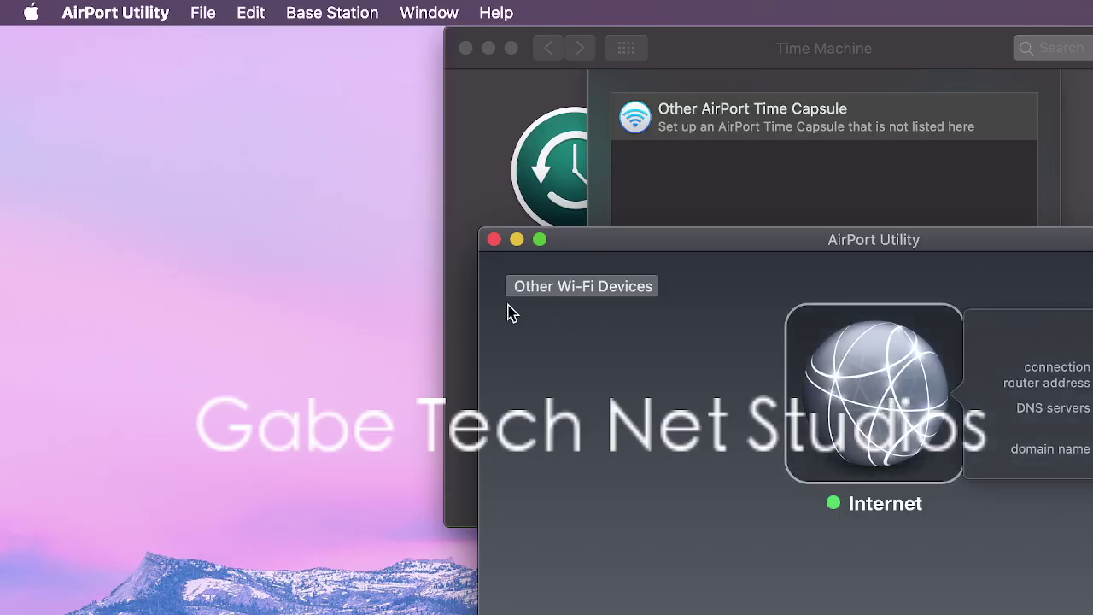
{"action": "left_click", "coordinate": [641, 395]}
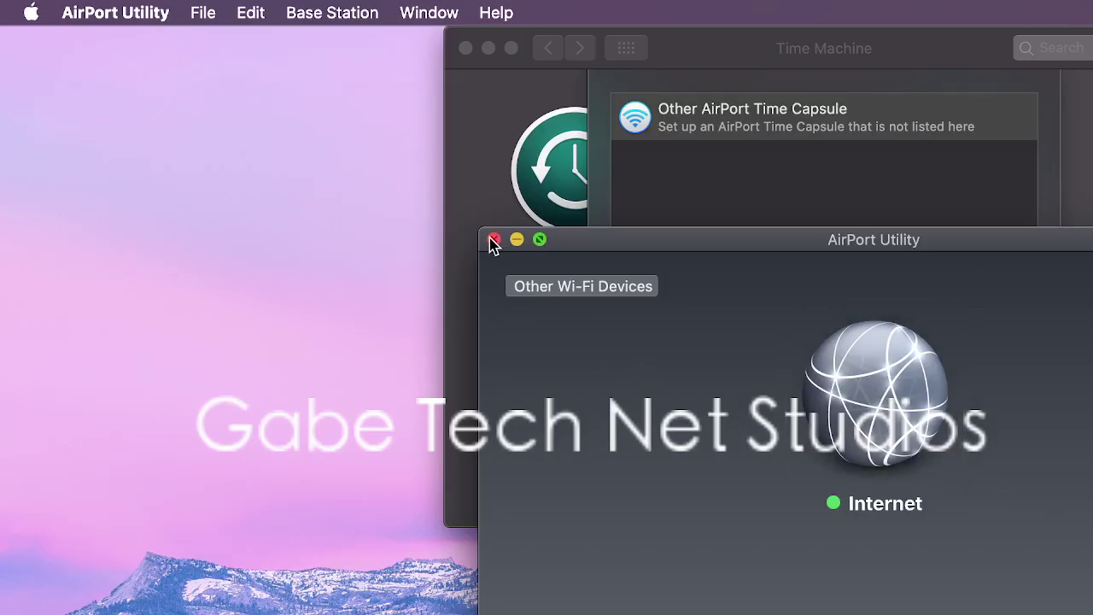
{"action": "left_click", "coordinate": [529, 286]}
{"action": "left_click", "coordinate": [494, 240]}
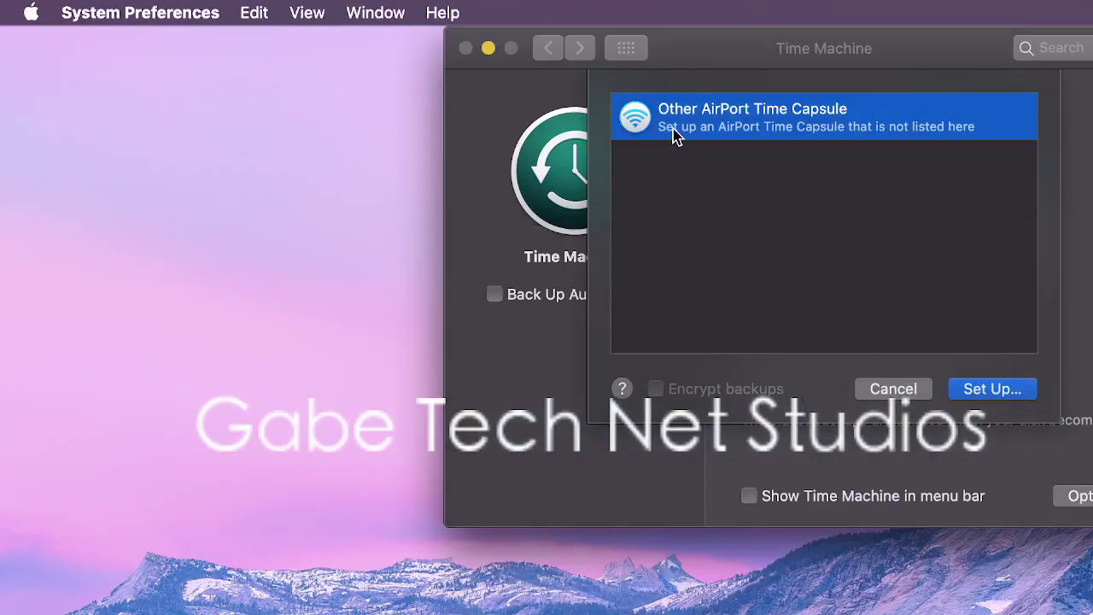
Cancel the Time Capsule sheet and check Startup Disk shows macOS 10.15.7 before returning
{"action": "left_click", "coordinate": [878, 391]}
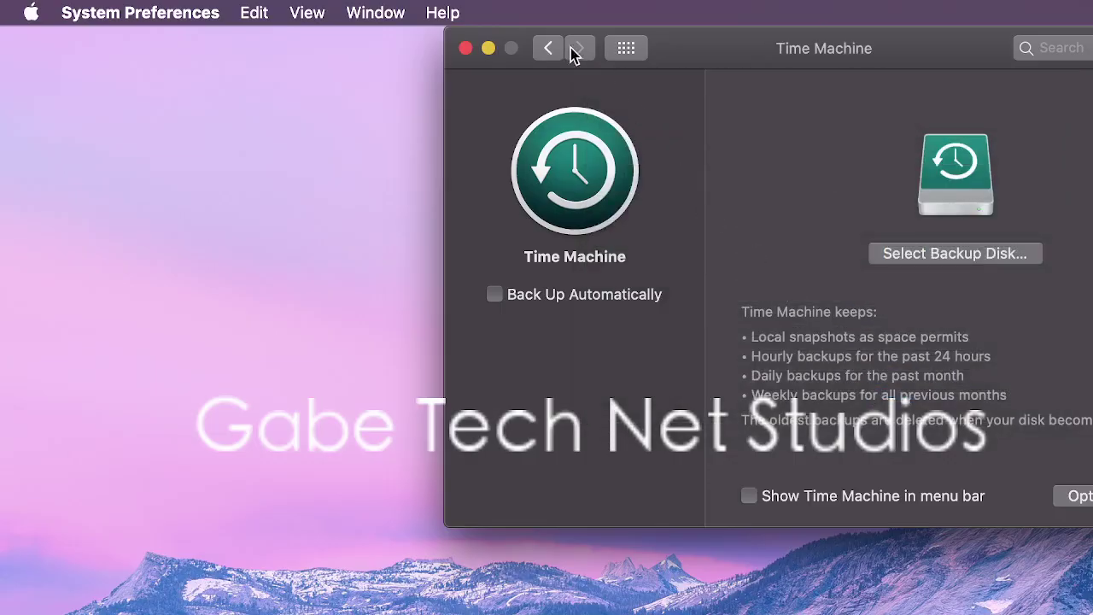
{"action": "left_click", "coordinate": [551, 47]}
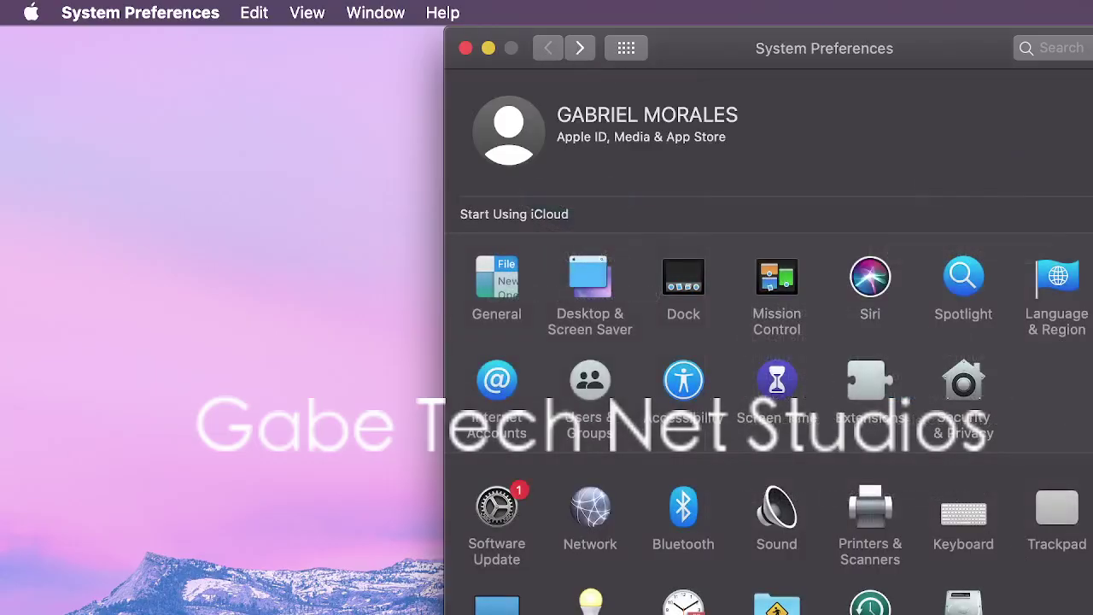
{"action": "left_click", "coordinate": [973, 603]}
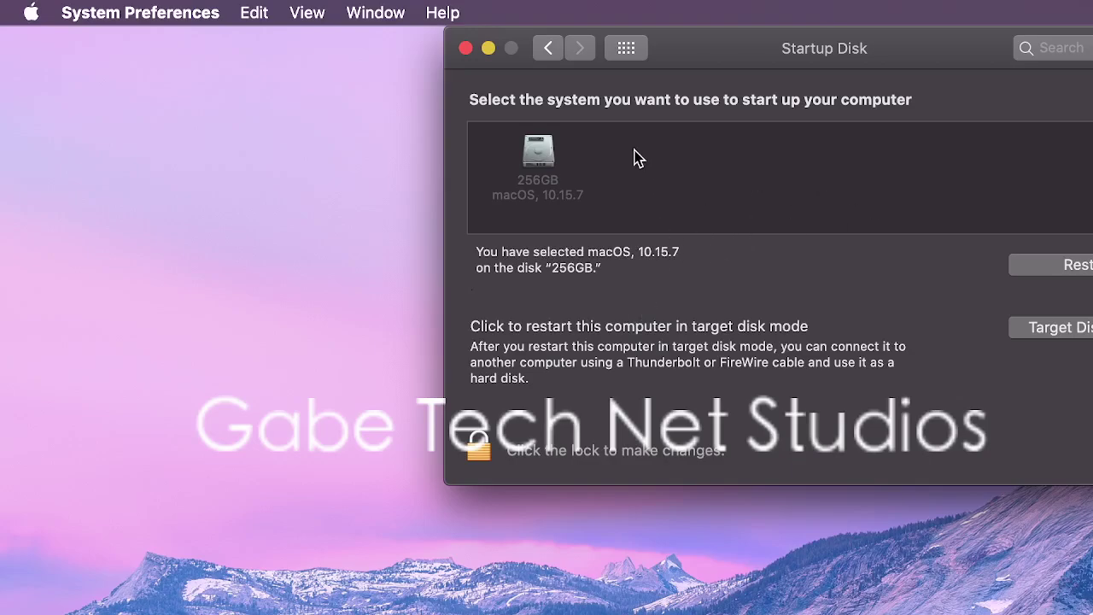
{"action": "left_click", "coordinate": [547, 51]}
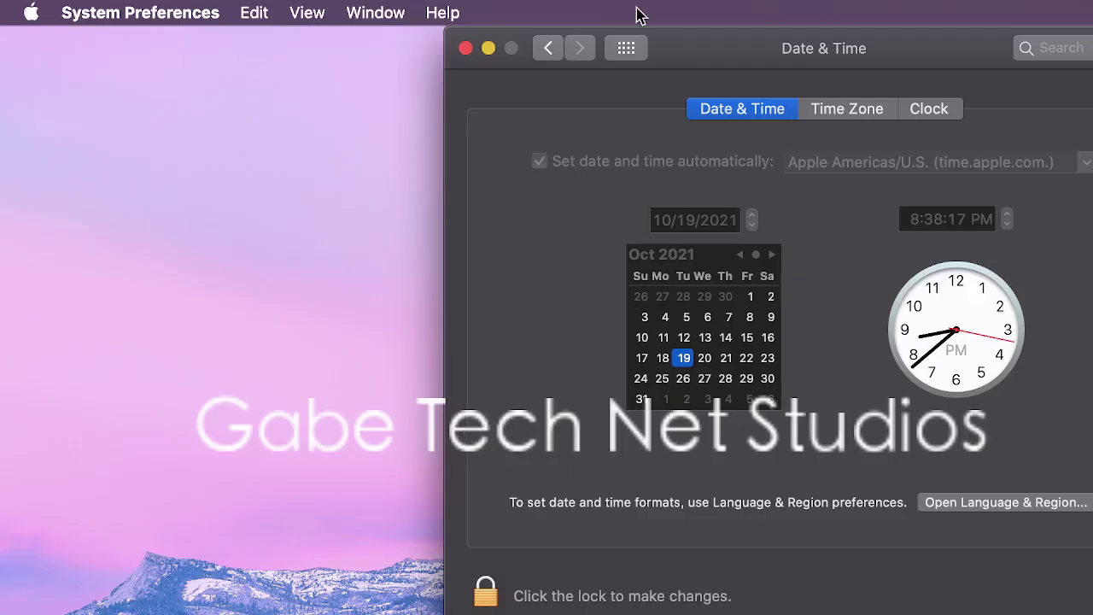
{"action": "left_click", "coordinate": [548, 47]}
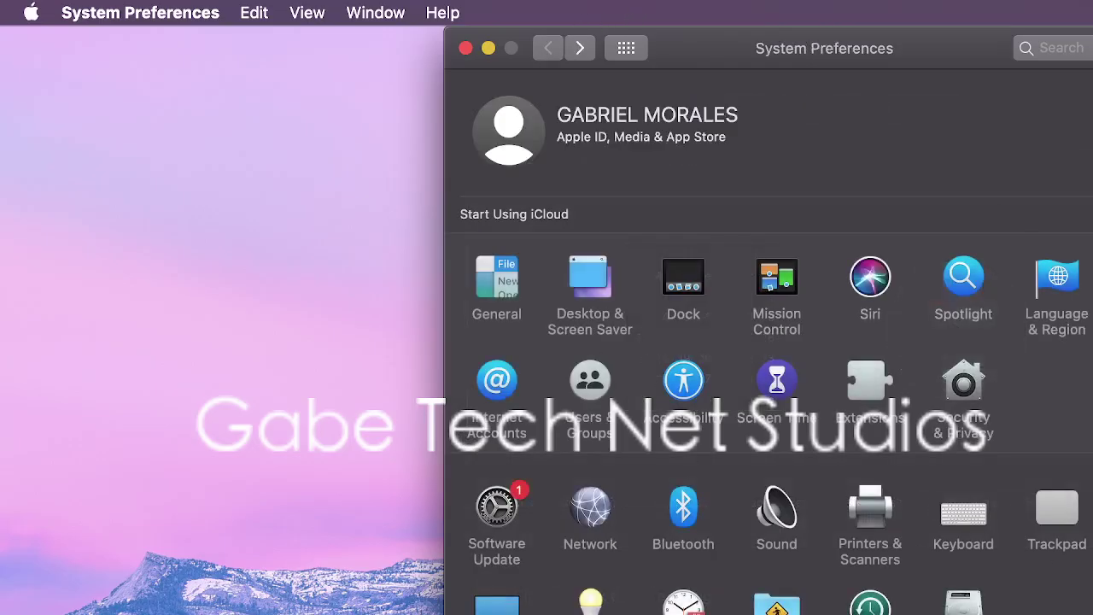
Open Sound and adjust the alert volume and output volume sliders
{"action": "left_click", "coordinate": [785, 522]}
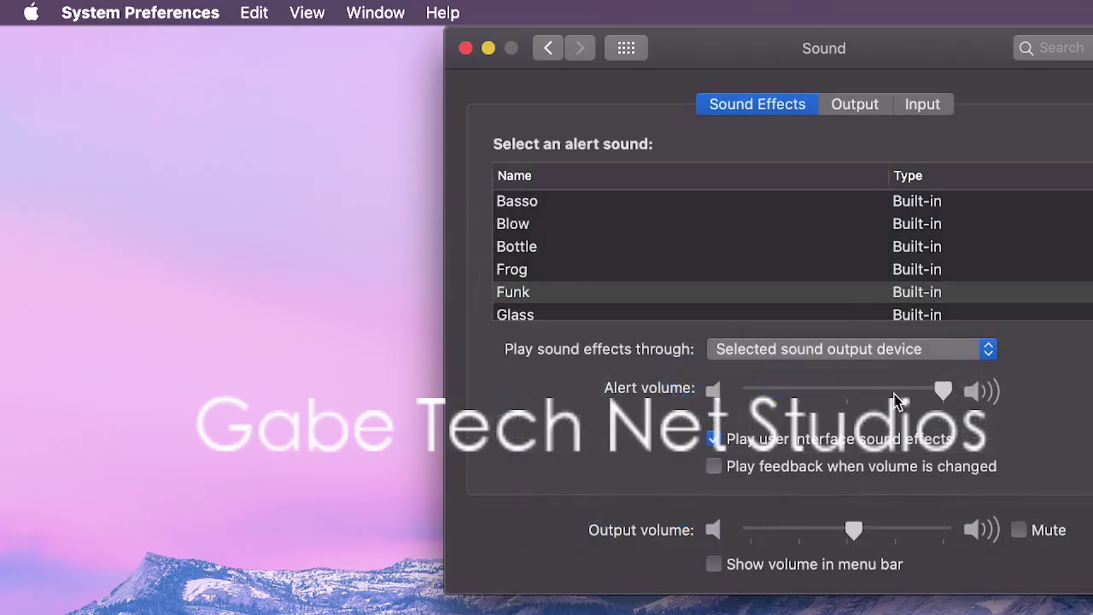
{"action": "left_click", "coordinate": [893, 391]}
{"action": "left_click_drag", "start_coordinate": [903, 393], "coordinate": [930, 398]}
{"action": "left_click", "coordinate": [898, 529]}
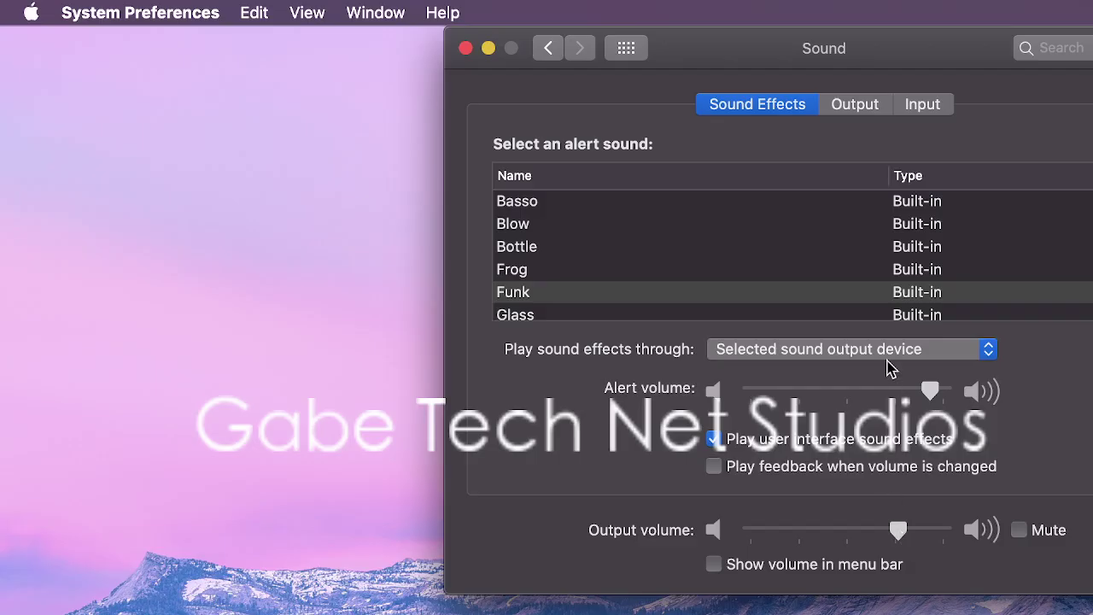
Preview the Bottle, Basso, Frog, Funk, Glass, Ping, Morse and Hero alert sounds
{"action": "left_click", "coordinate": [826, 246]}
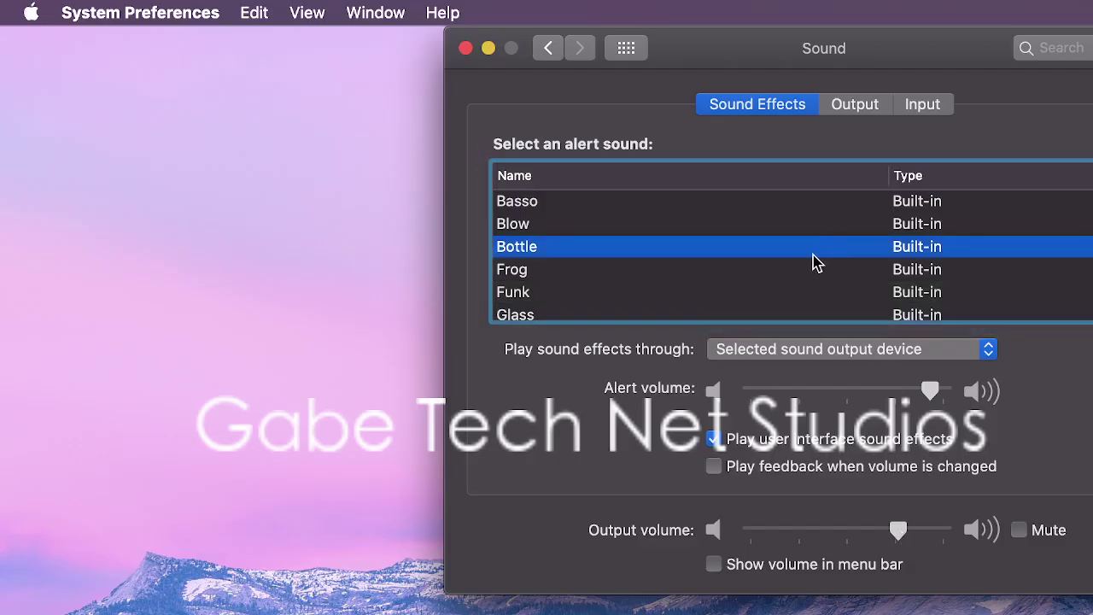
{"action": "left_click", "coordinate": [769, 208]}
{"action": "left_click", "coordinate": [736, 268]}
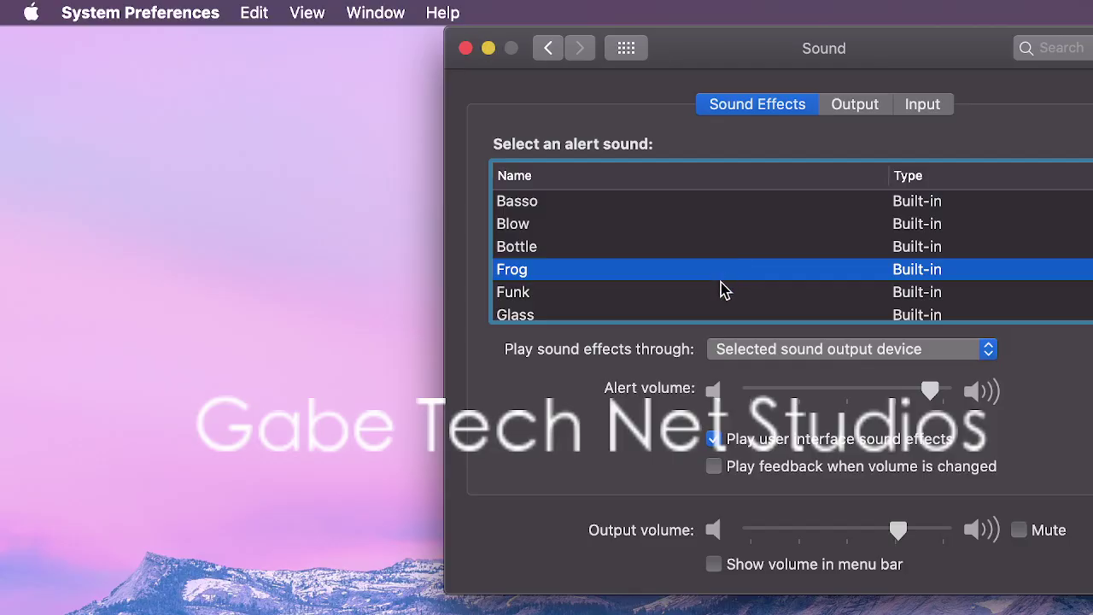
{"action": "left_click", "coordinate": [717, 293]}
{"action": "left_click", "coordinate": [705, 314]}
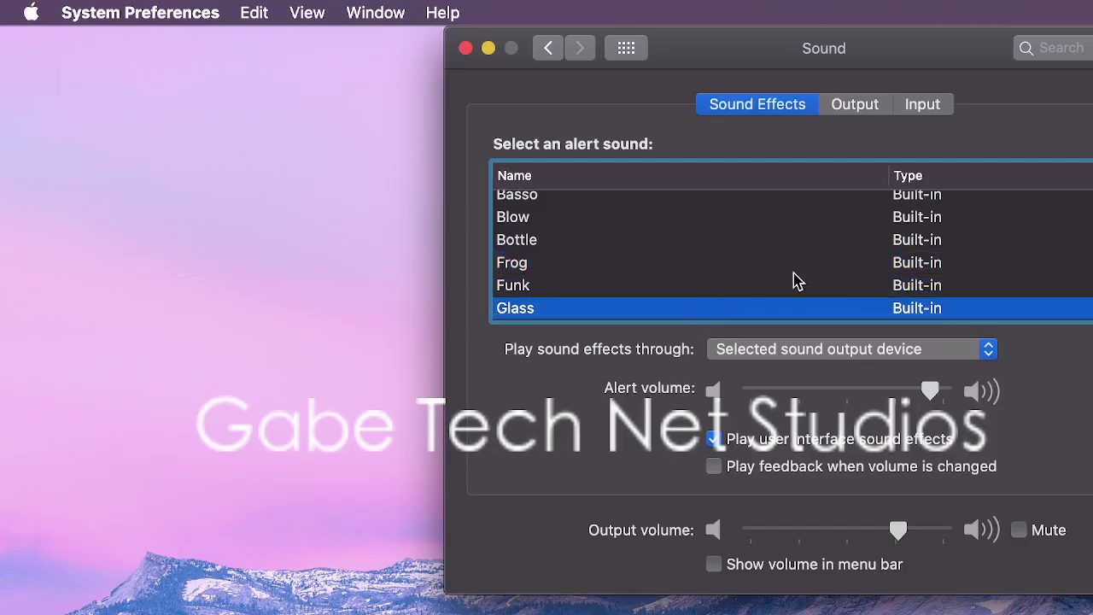
{"action": "scroll", "coordinate": [825, 273], "scroll_direction": "down", "scroll_amount": 4}
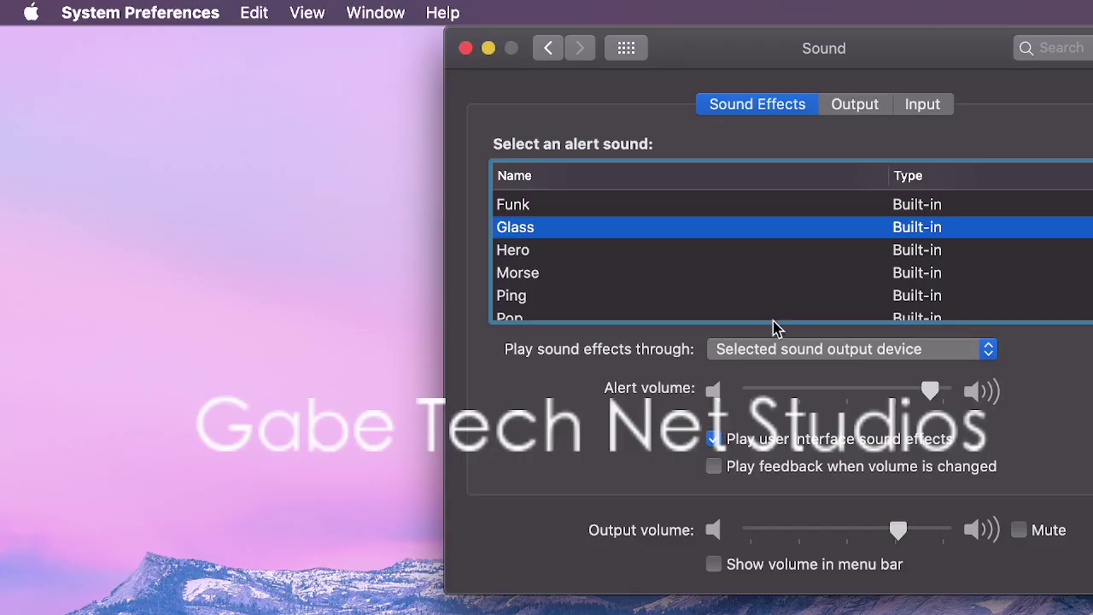
{"action": "left_click", "coordinate": [741, 295]}
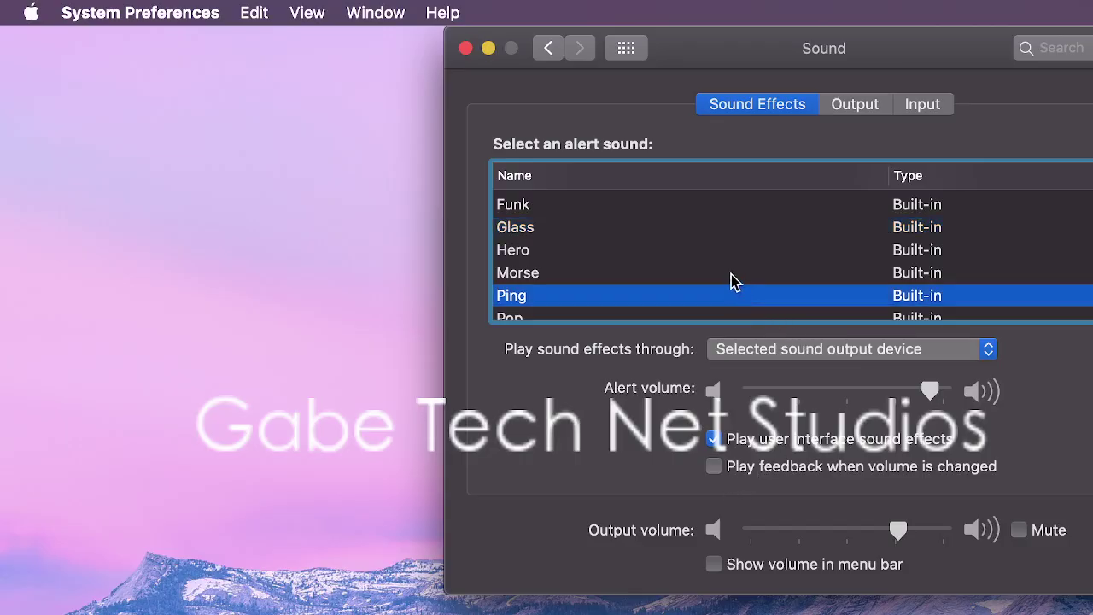
{"action": "left_click", "coordinate": [731, 273]}
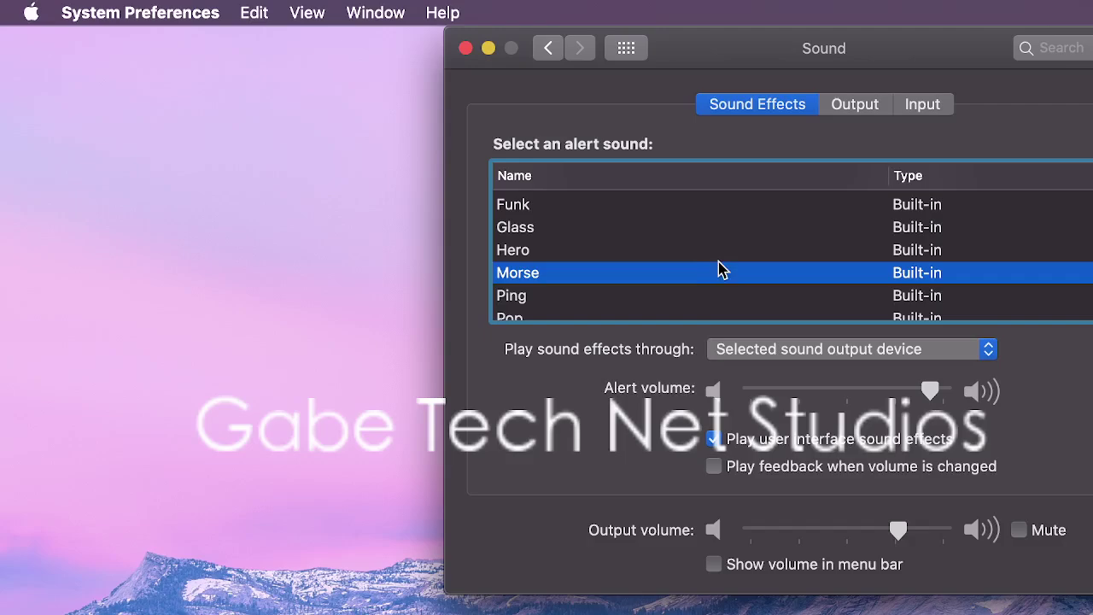
{"action": "left_click", "coordinate": [705, 252]}
{"action": "left_click", "coordinate": [692, 294]}
Preview the Sosumi, Purr, Submarine, Tink, Blow and Basso alert sounds
{"action": "scroll", "coordinate": [669, 309], "scroll_direction": "down", "scroll_amount": 4}
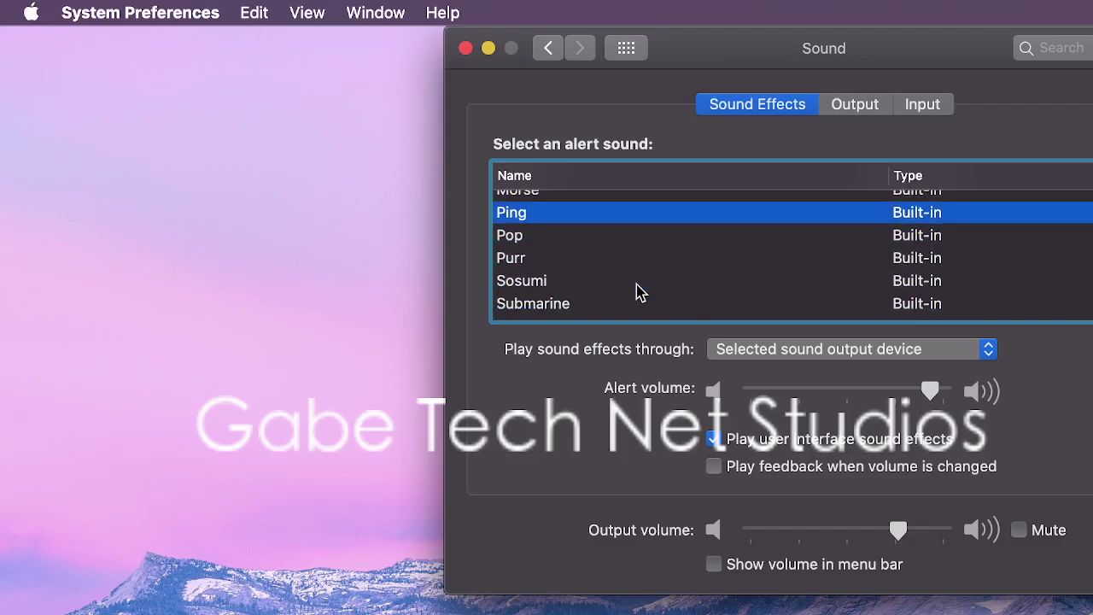
{"action": "left_click", "coordinate": [637, 291]}
{"action": "left_click", "coordinate": [617, 258]}
{"action": "left_click", "coordinate": [598, 307]}
{"action": "scroll", "coordinate": [597, 318], "scroll_direction": "down", "scroll_amount": 1}
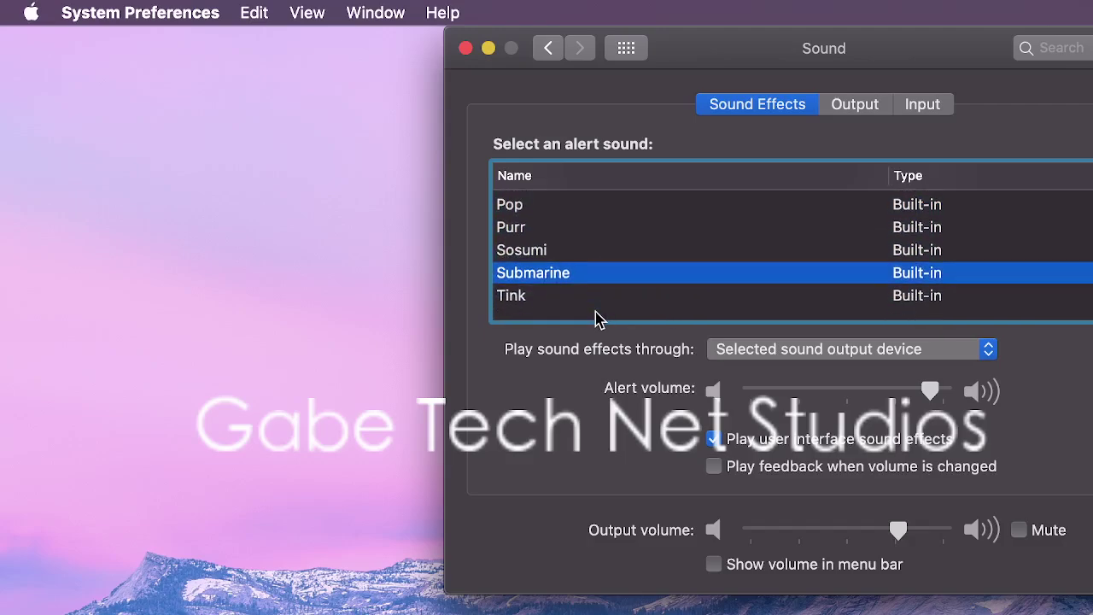
{"action": "left_click", "coordinate": [575, 307]}
{"action": "scroll", "coordinate": [591, 248], "scroll_direction": "up", "scroll_amount": 5}
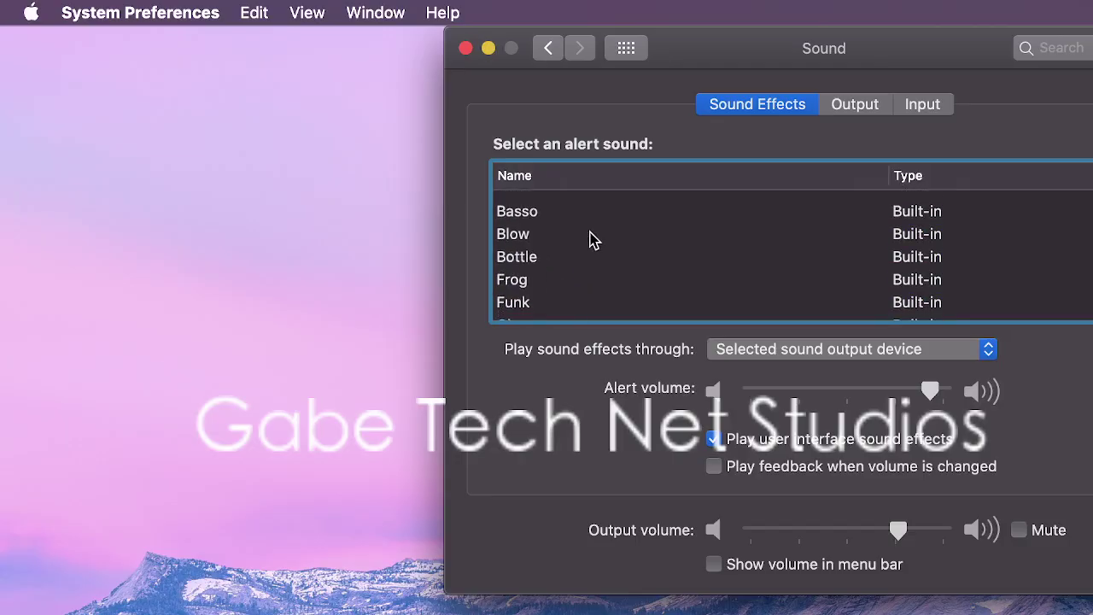
{"action": "left_click", "coordinate": [578, 230]}
{"action": "left_click", "coordinate": [564, 209]}
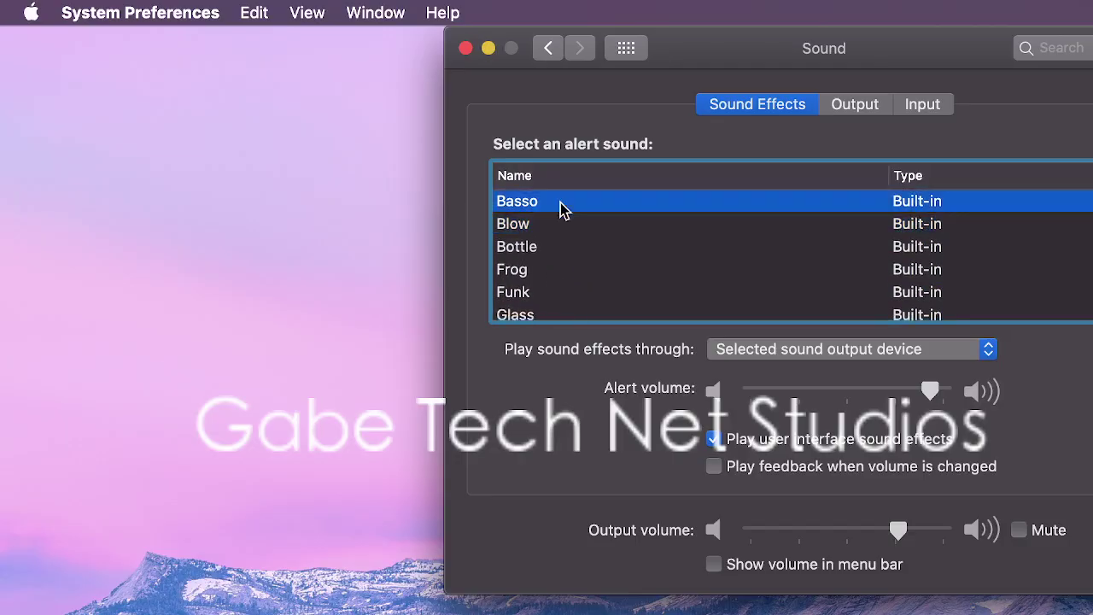
Choose Funk as the alert sound and review the Input and Output device tabs
{"action": "left_click", "coordinate": [853, 114]}
{"action": "left_click", "coordinate": [776, 114]}
{"action": "left_click", "coordinate": [547, 271]}
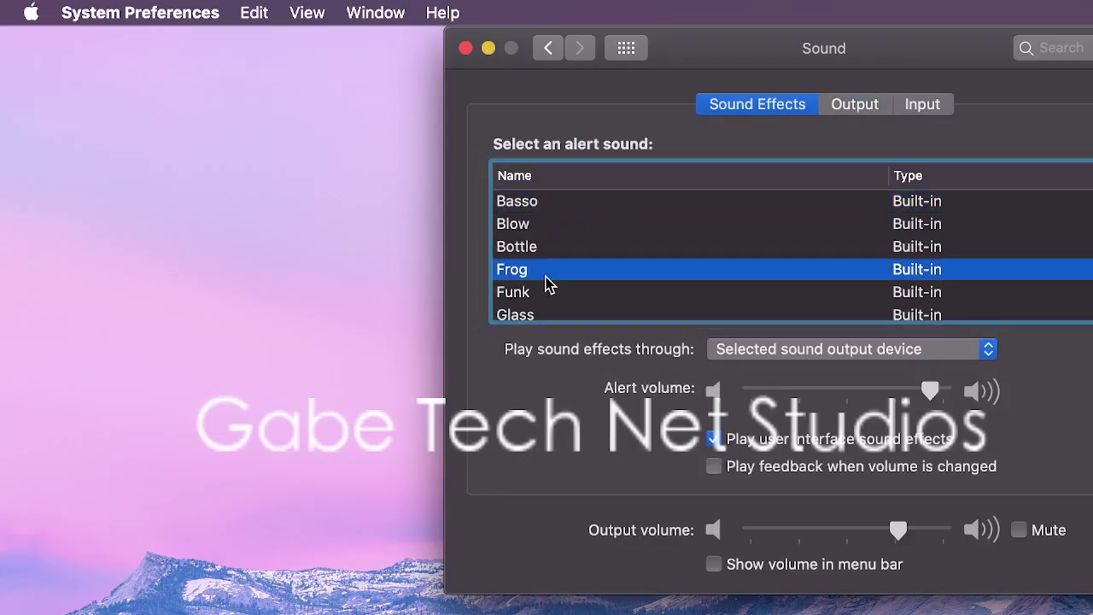
{"action": "left_click", "coordinate": [540, 253]}
{"action": "left_click", "coordinate": [530, 298]}
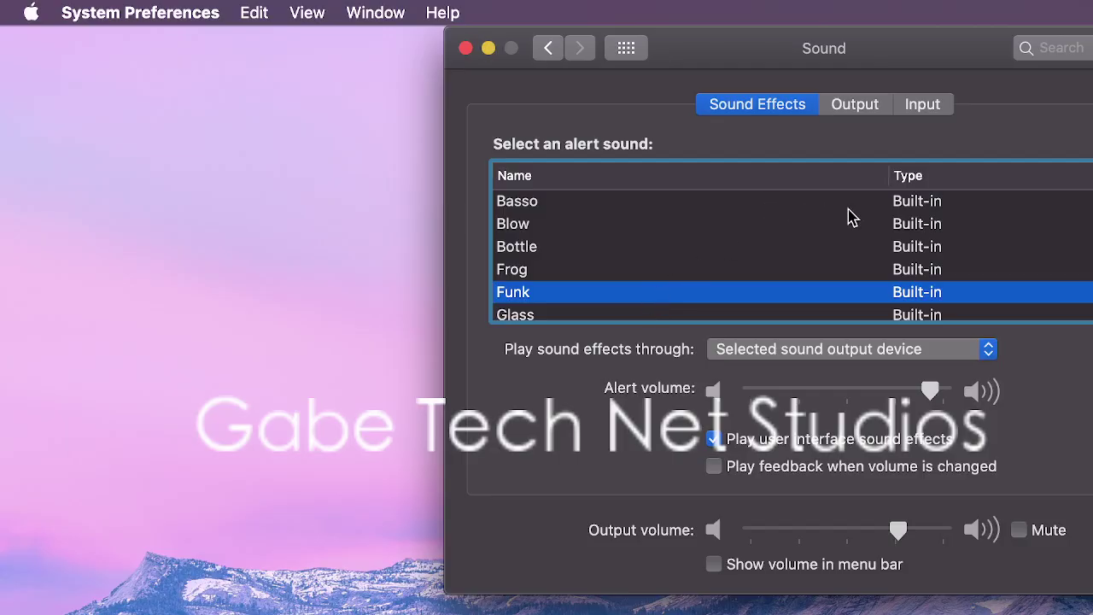
{"action": "left_click", "coordinate": [915, 106]}
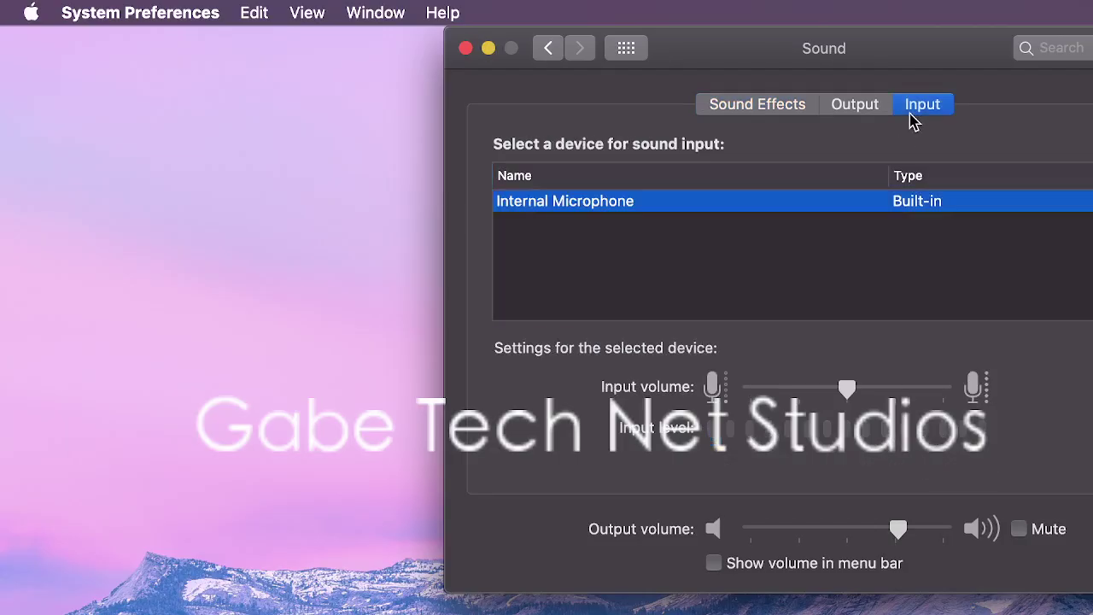
{"action": "left_click", "coordinate": [855, 105]}
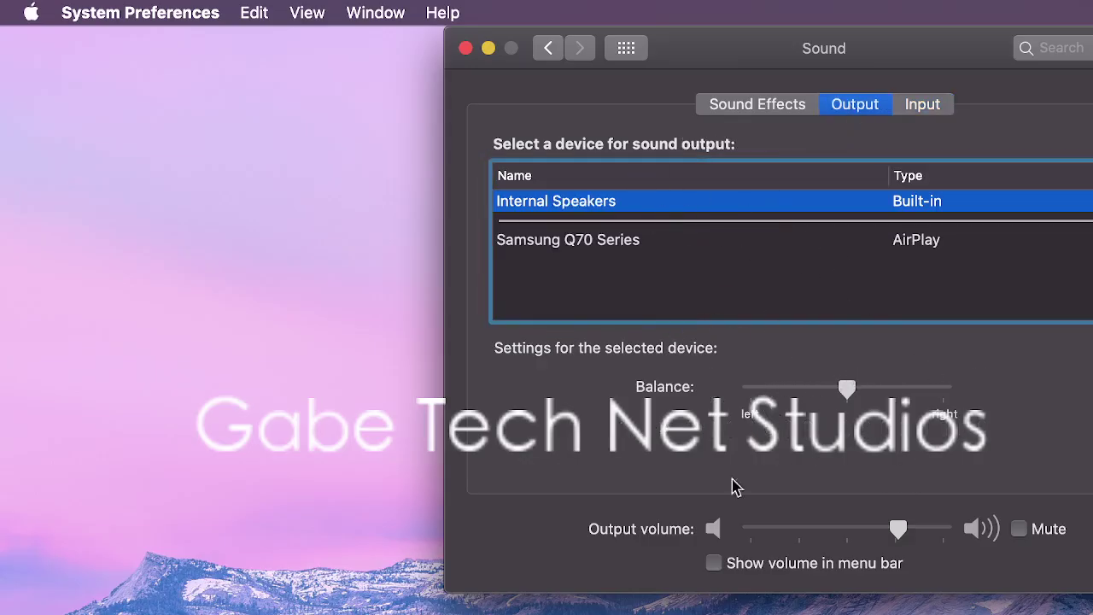
View the Apple ID account overview, go back to all panes, and minimize System Preferences
{"action": "left_click", "coordinate": [548, 49]}
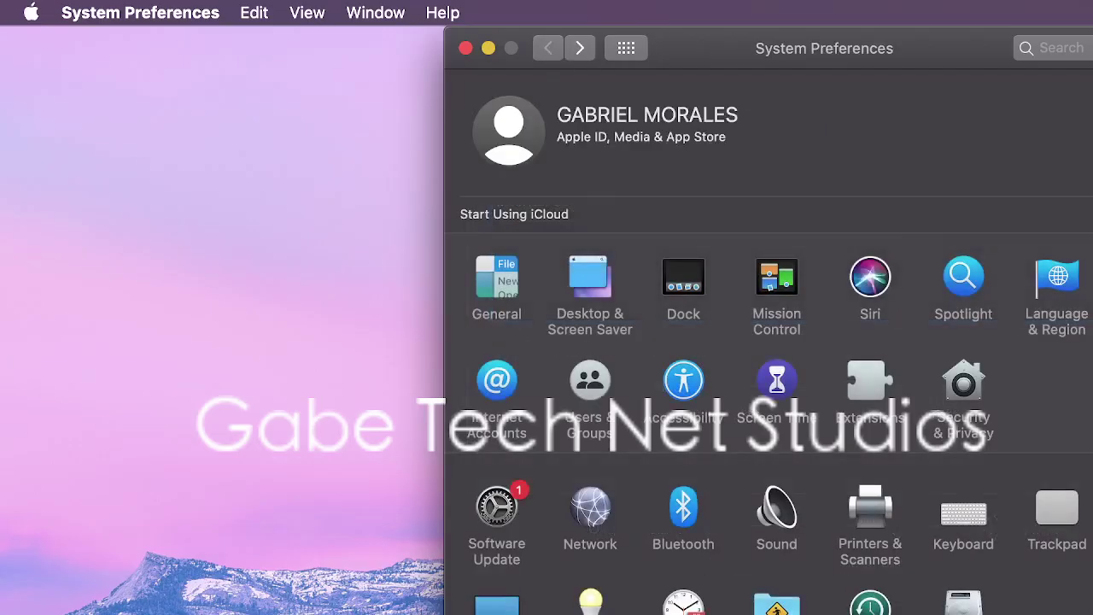
{"action": "left_click", "coordinate": [1040, 139]}
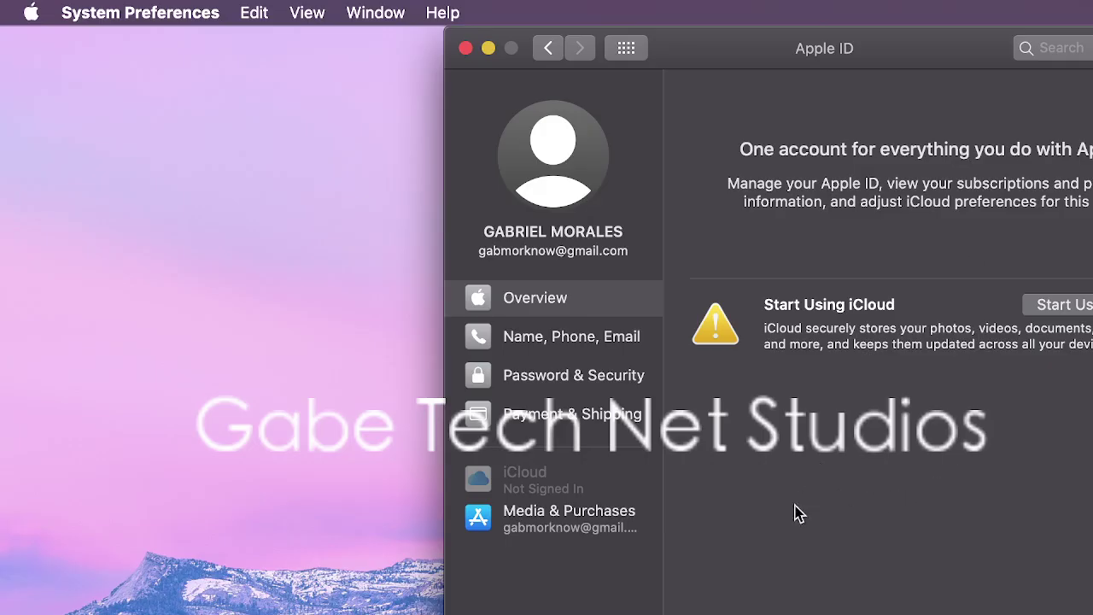
{"action": "left_click", "coordinate": [550, 49]}
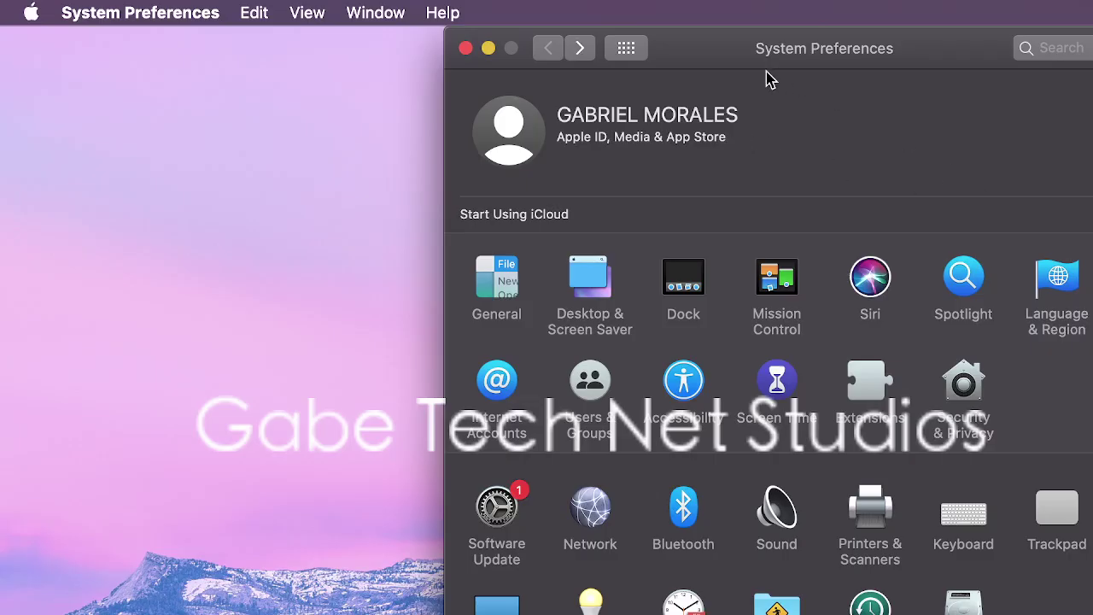
{"action": "left_click", "coordinate": [488, 48]}
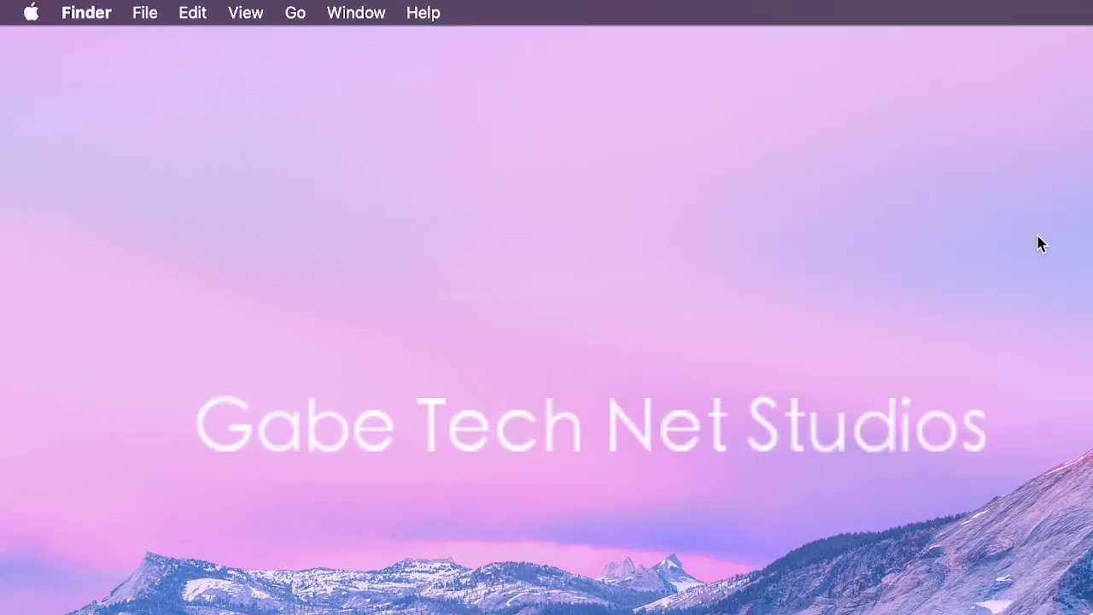
Browse Finder's View, File and Finder menus, ending on the Apple menu's App Store entry
{"action": "left_click", "coordinate": [256, 11]}
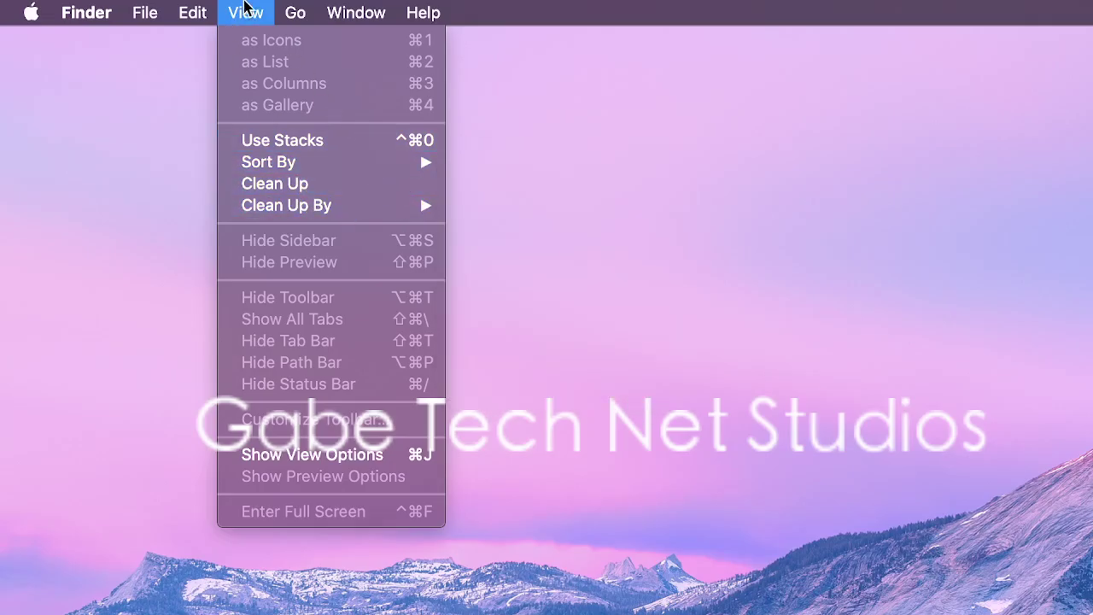
{"action": "mouse_move", "coordinate": [164, 10]}
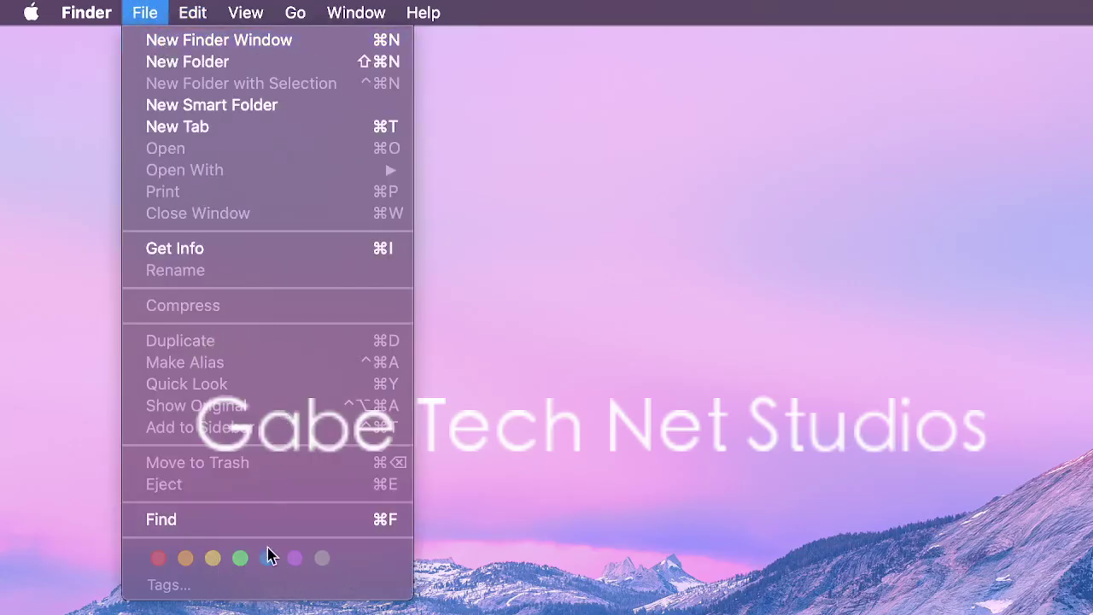
{"action": "mouse_move", "coordinate": [82, 7]}
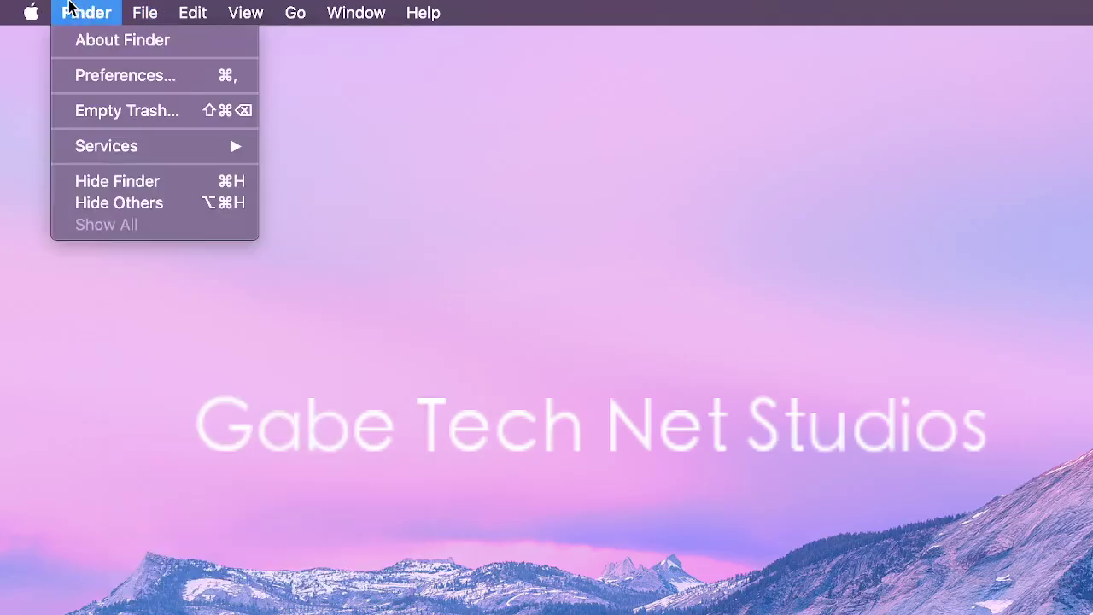
{"action": "mouse_move", "coordinate": [30, 10]}
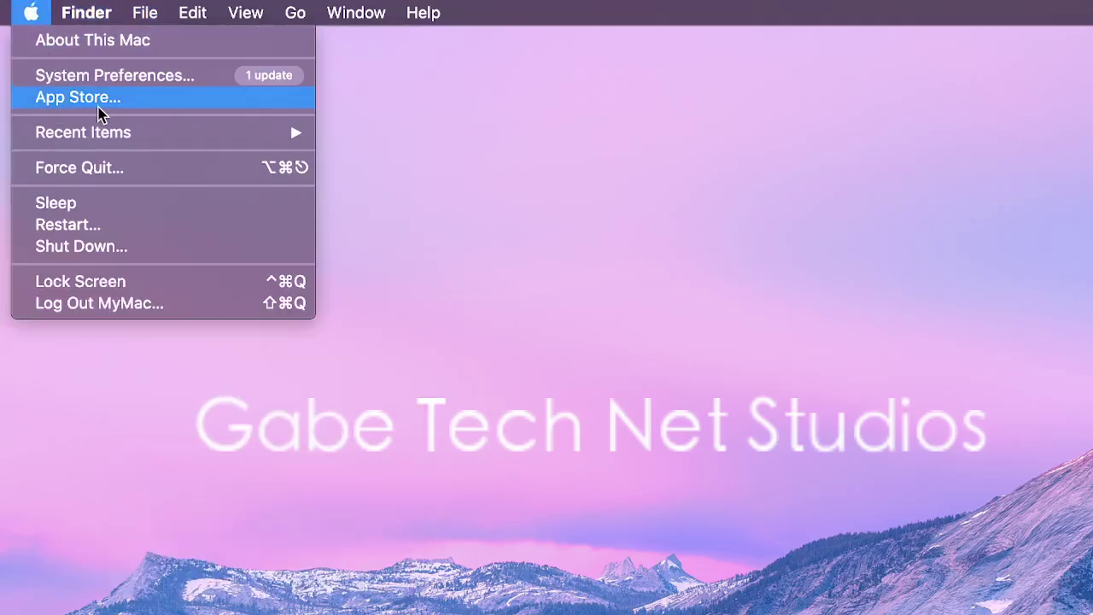
Launch the App Store from the Apple menu, browse Discover, and dismiss the trending search suggestions
{"action": "left_click", "coordinate": [478, 580]}
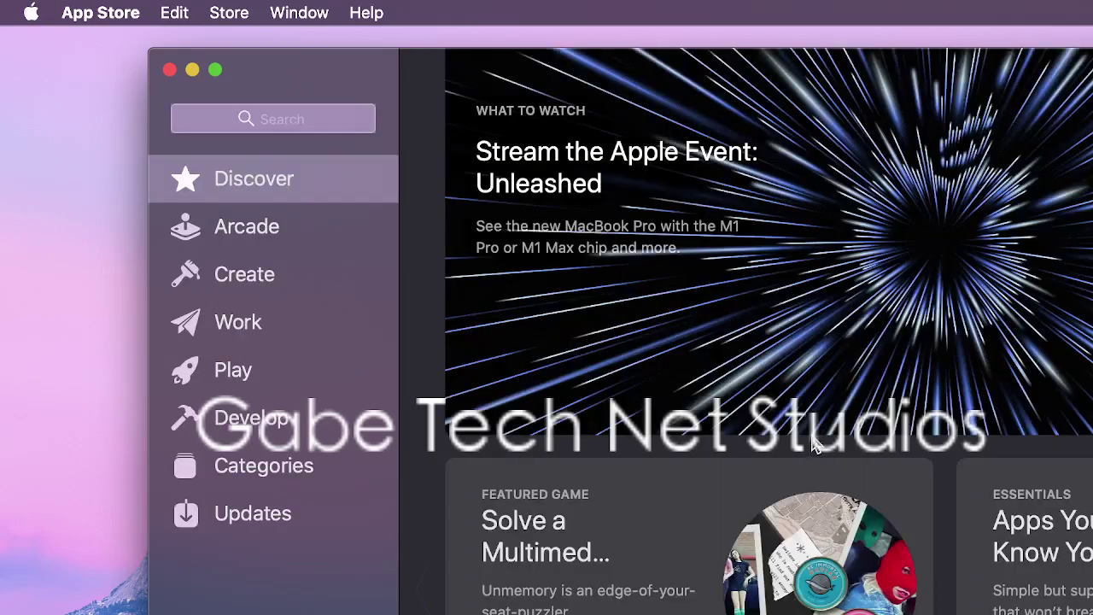
{"action": "scroll", "coordinate": [695, 546], "scroll_direction": "down", "scroll_amount": 10}
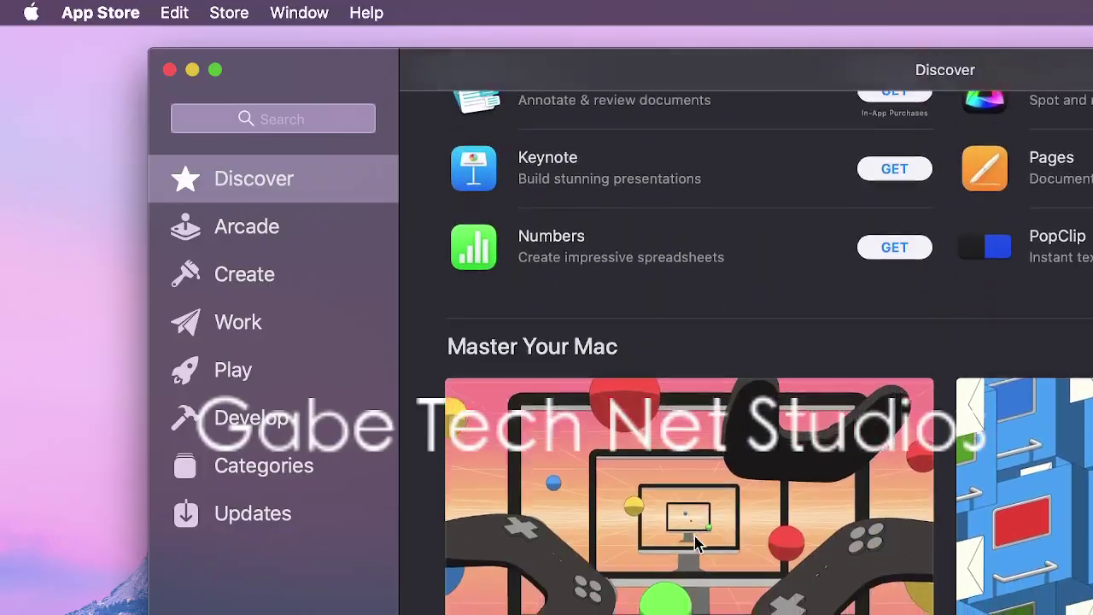
{"action": "scroll", "coordinate": [695, 543], "scroll_direction": "down", "scroll_amount": 12}
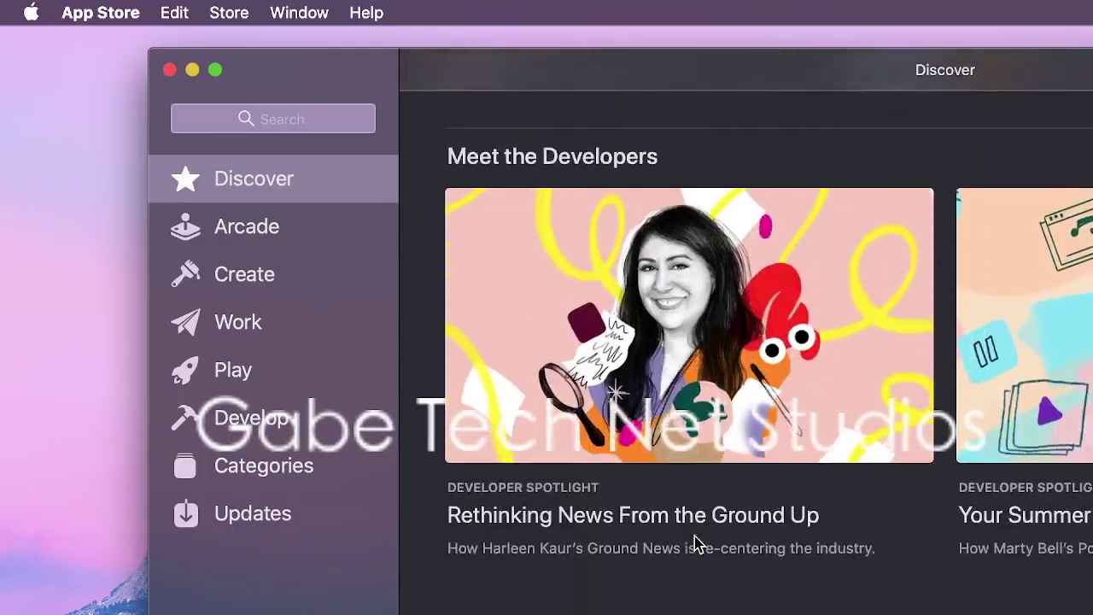
{"action": "scroll", "coordinate": [695, 543], "scroll_direction": "up", "scroll_amount": 20}
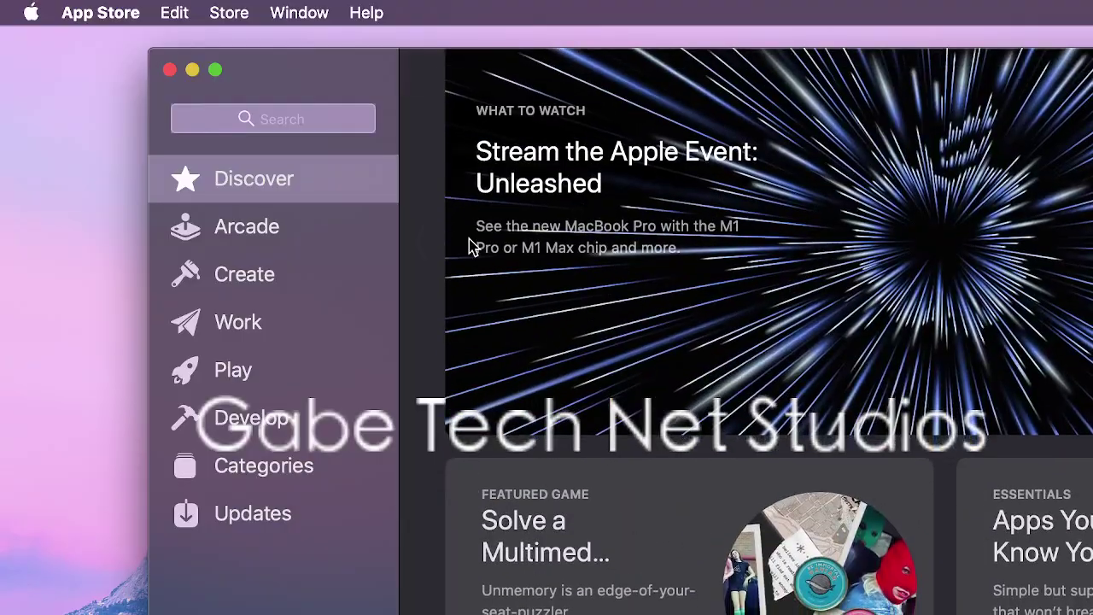
{"action": "left_click", "coordinate": [293, 121]}
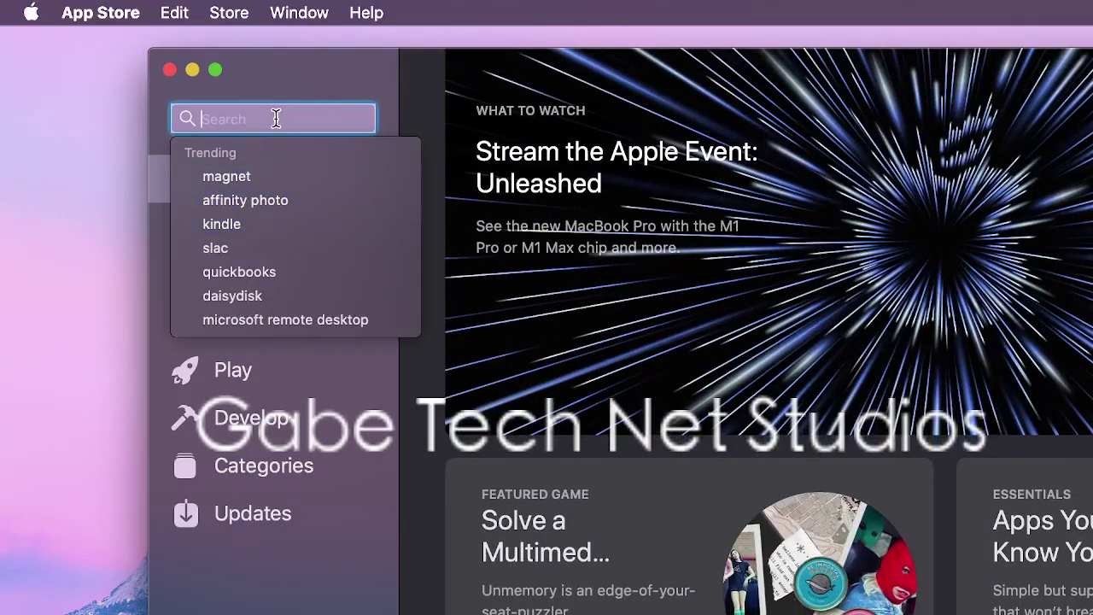
{"action": "key", "text": "Escape"}
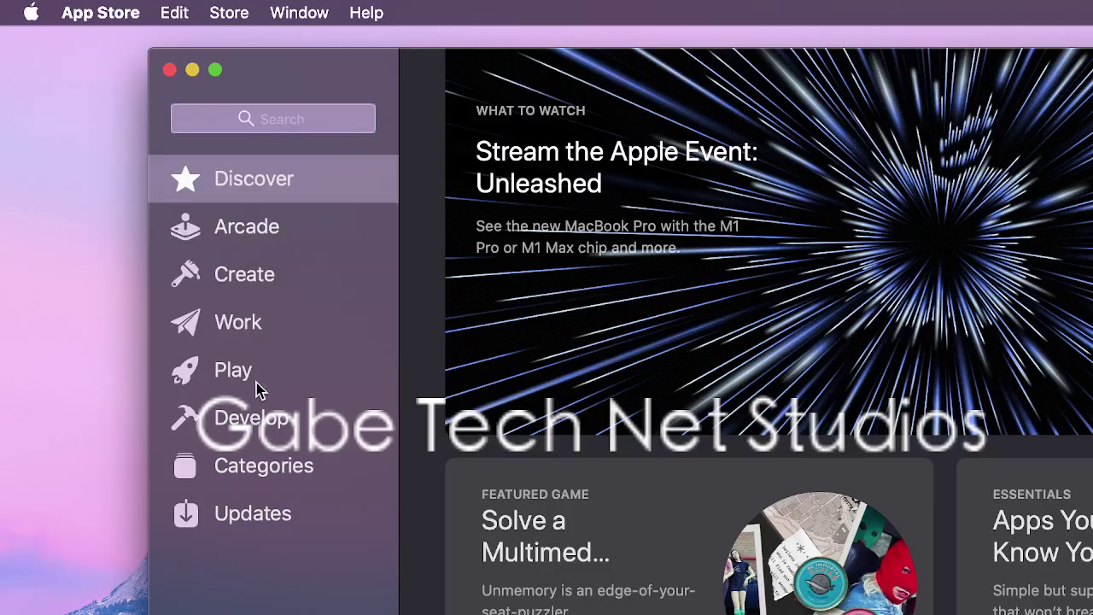
Open the Develop category and look over the Xcode product page
{"action": "left_click", "coordinate": [243, 418]}
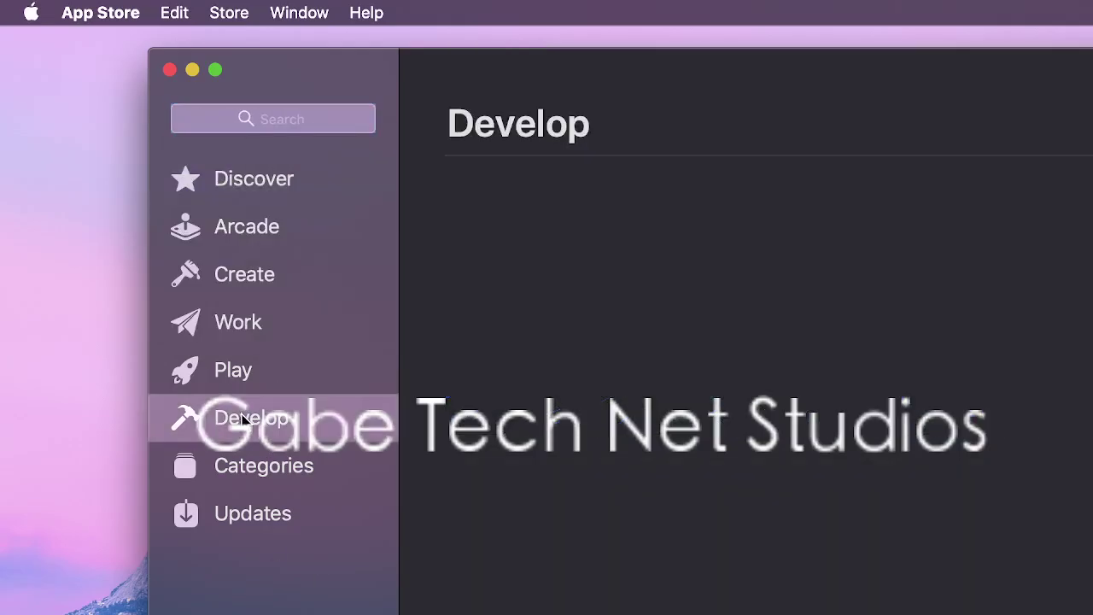
{"action": "scroll", "coordinate": [817, 533], "scroll_direction": "down", "scroll_amount": 5}
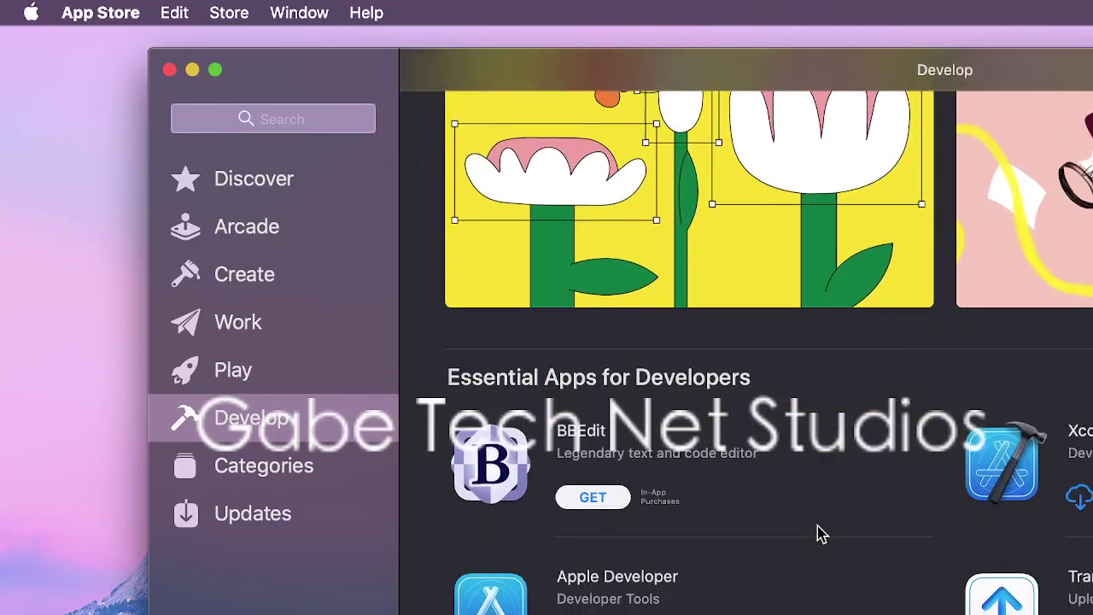
{"action": "scroll", "coordinate": [817, 533], "scroll_direction": "up", "scroll_amount": 4}
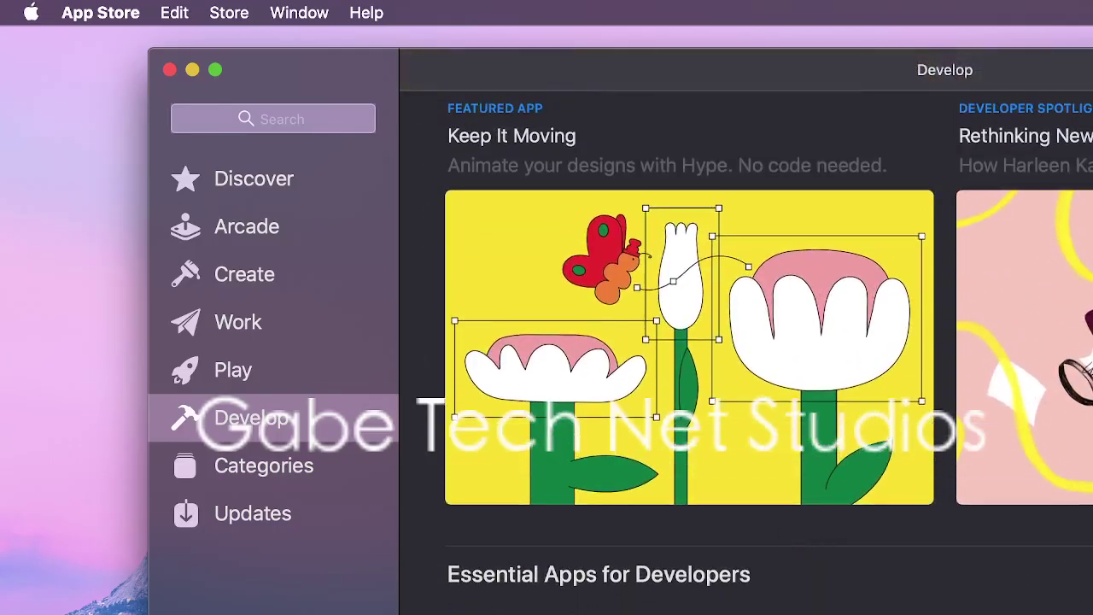
{"action": "scroll", "coordinate": [745, 341], "scroll_direction": "down", "scroll_amount": 2}
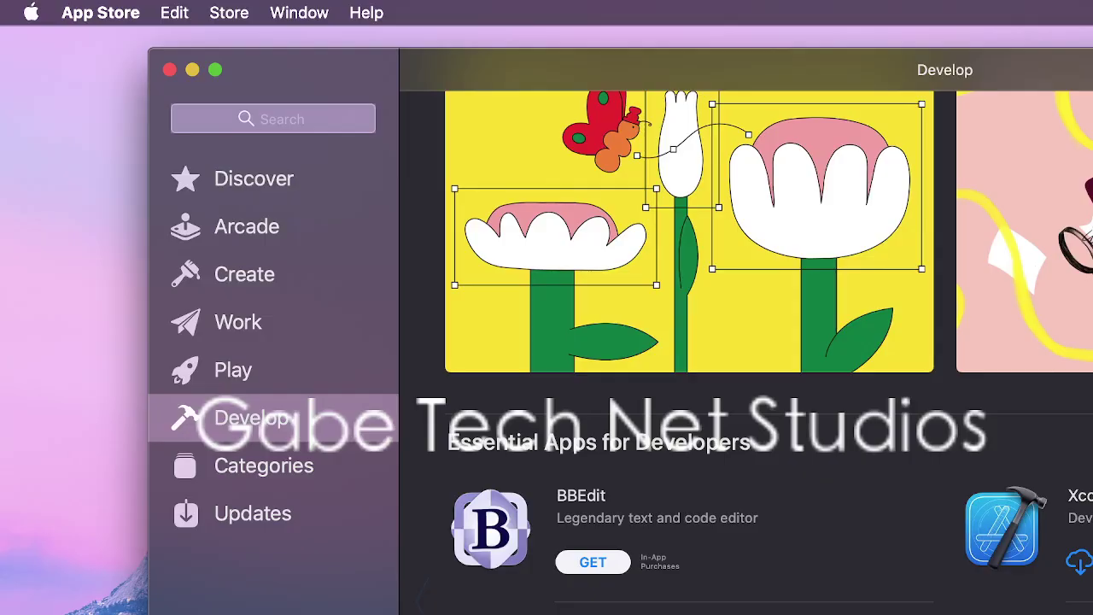
{"action": "scroll", "coordinate": [1037, 478], "scroll_direction": "down", "scroll_amount": 2}
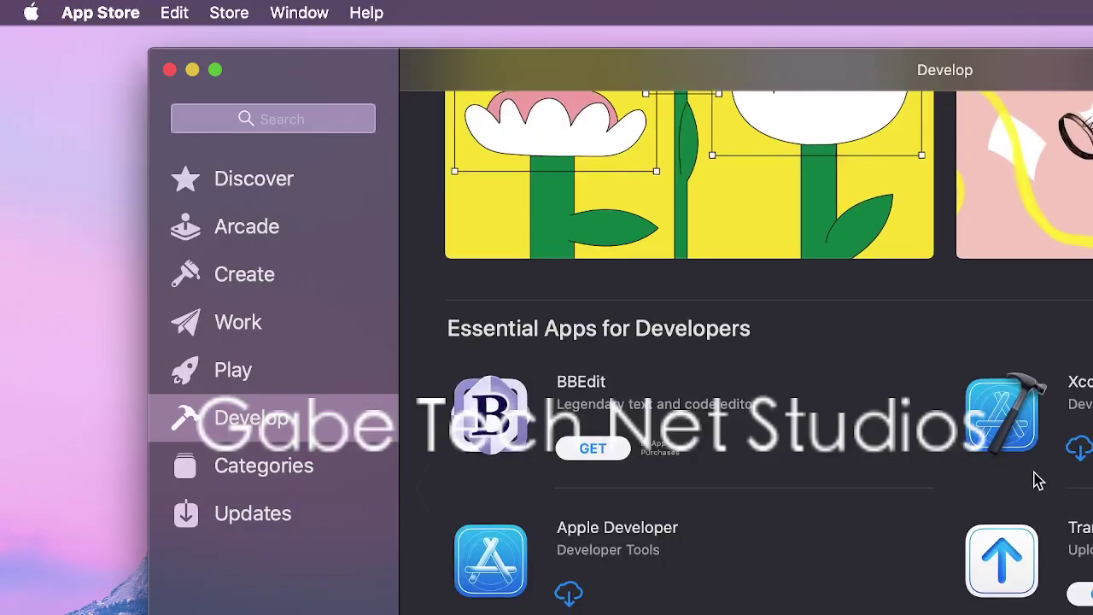
{"action": "left_click", "coordinate": [1029, 417]}
{"action": "scroll", "coordinate": [794, 404], "scroll_direction": "down", "scroll_amount": 10}
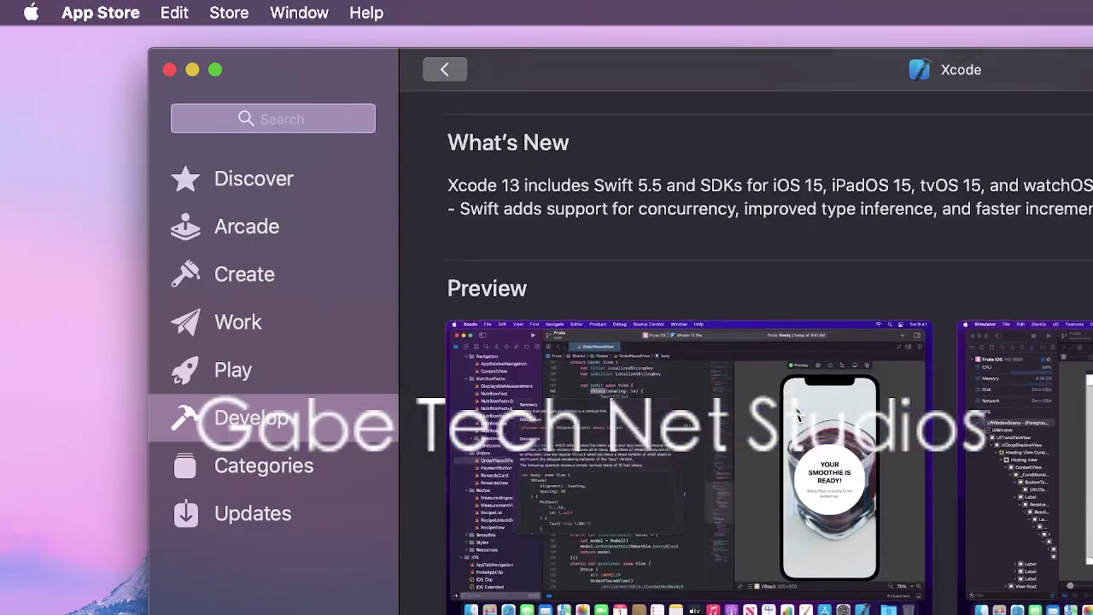
{"action": "scroll", "coordinate": [794, 404], "scroll_direction": "up", "scroll_amount": 10}
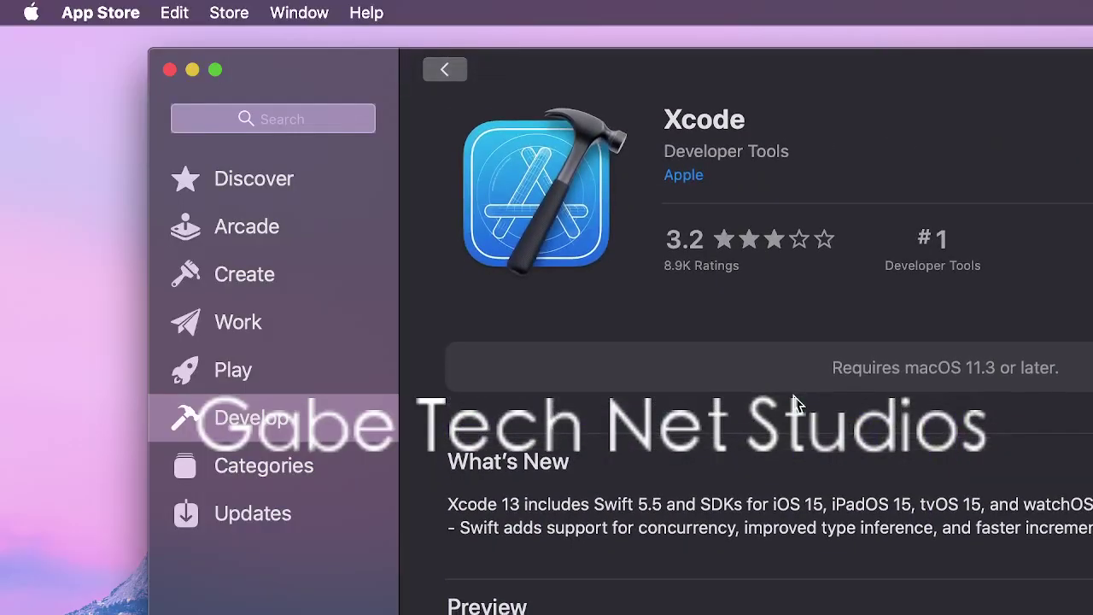
{"action": "left_click", "coordinate": [444, 72]}
Browse the Apple Developer app's page and return to the Develop listing
{"action": "scroll", "coordinate": [768, 348], "scroll_direction": "down", "scroll_amount": 1}
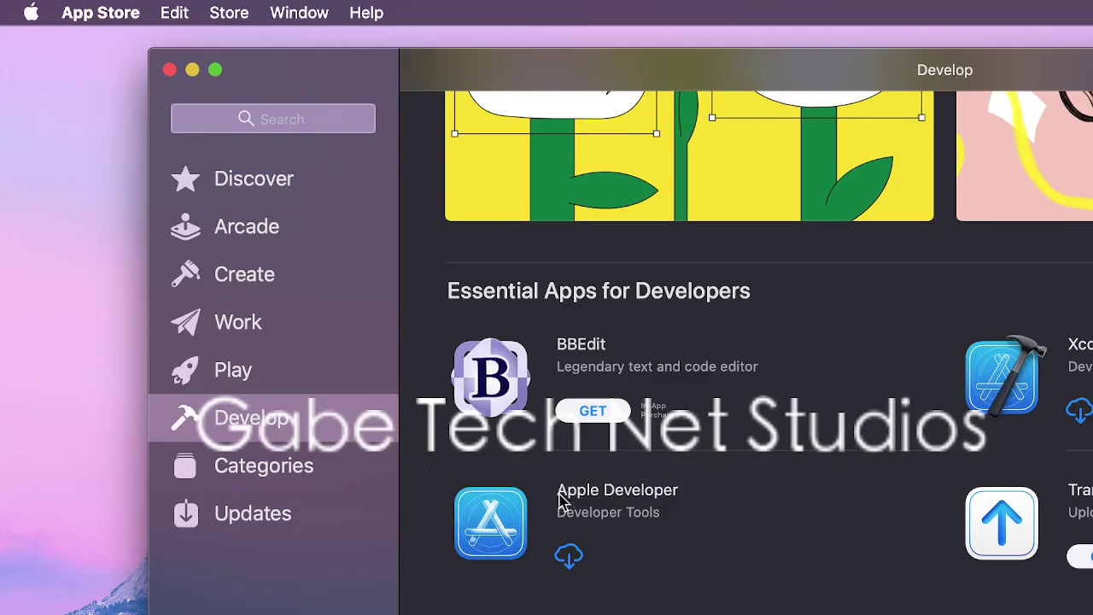
{"action": "left_click", "coordinate": [502, 504]}
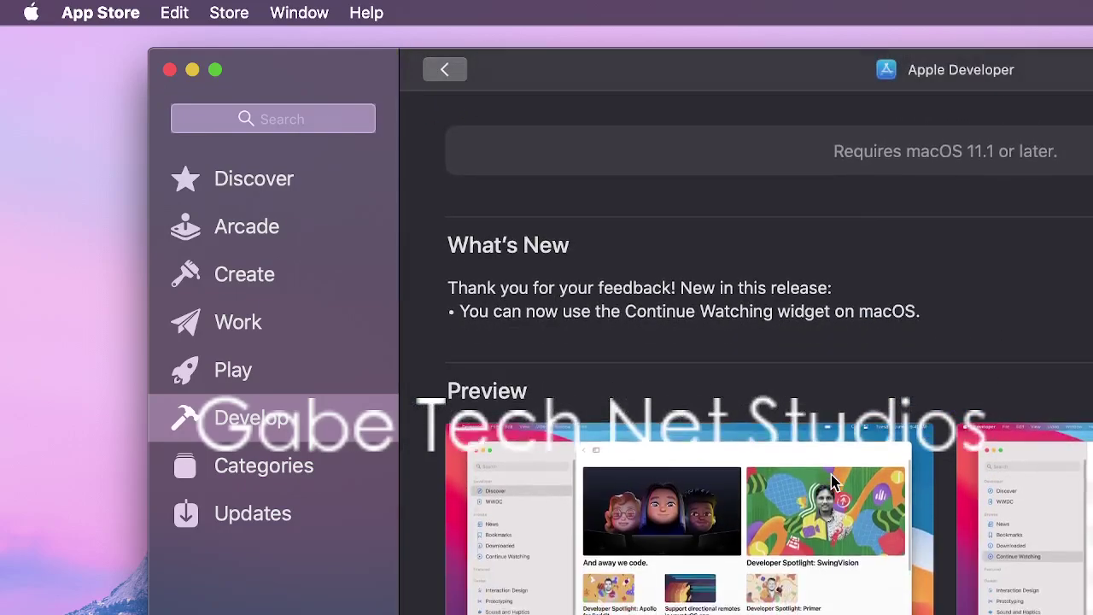
{"action": "scroll", "coordinate": [833, 482], "scroll_direction": "down", "scroll_amount": 2}
{"action": "scroll", "coordinate": [784, 276], "scroll_direction": "up", "scroll_amount": 5}
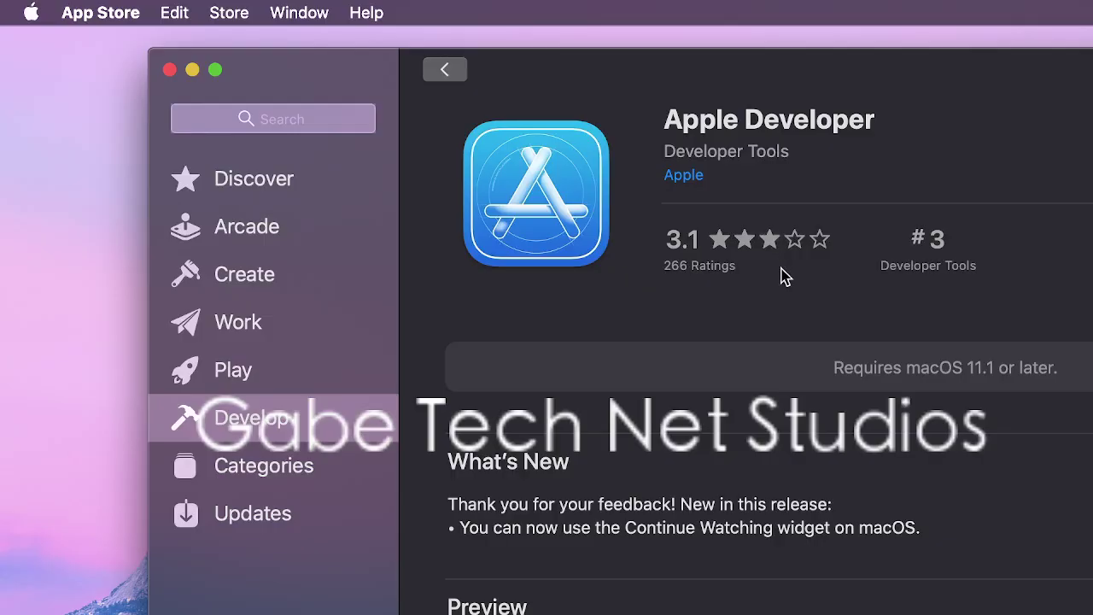
{"action": "scroll", "coordinate": [903, 348], "scroll_direction": "down", "scroll_amount": 8}
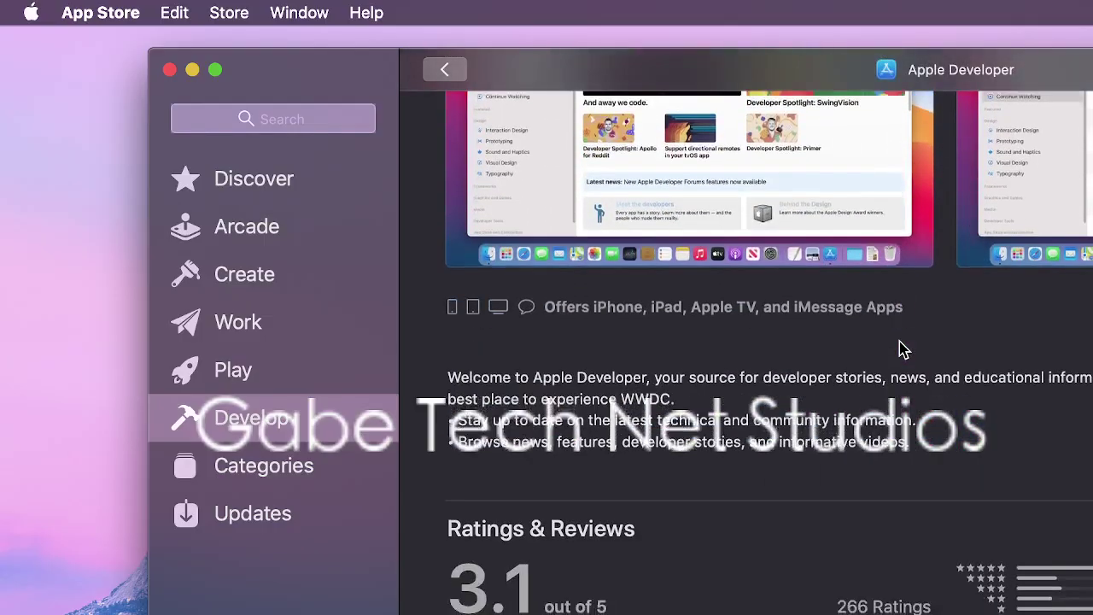
{"action": "scroll", "coordinate": [903, 348], "scroll_direction": "down", "scroll_amount": 3}
{"action": "scroll", "coordinate": [903, 349], "scroll_direction": "up", "scroll_amount": 8}
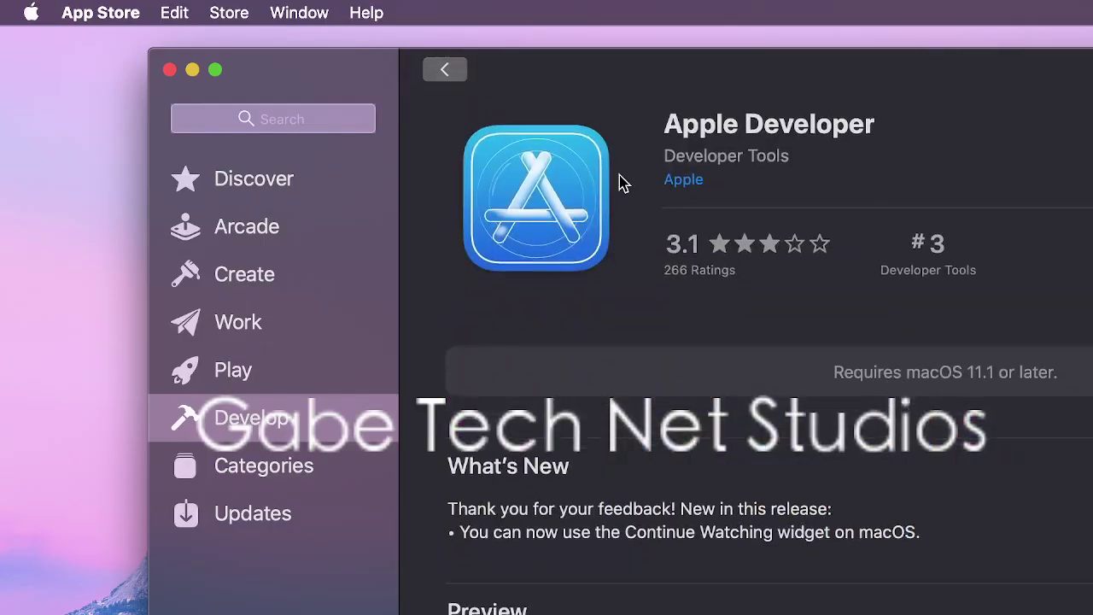
{"action": "left_click", "coordinate": [451, 73]}
Scroll through the Develop listing and close the App Store window
{"action": "scroll", "coordinate": [845, 525], "scroll_direction": "down", "scroll_amount": 4}
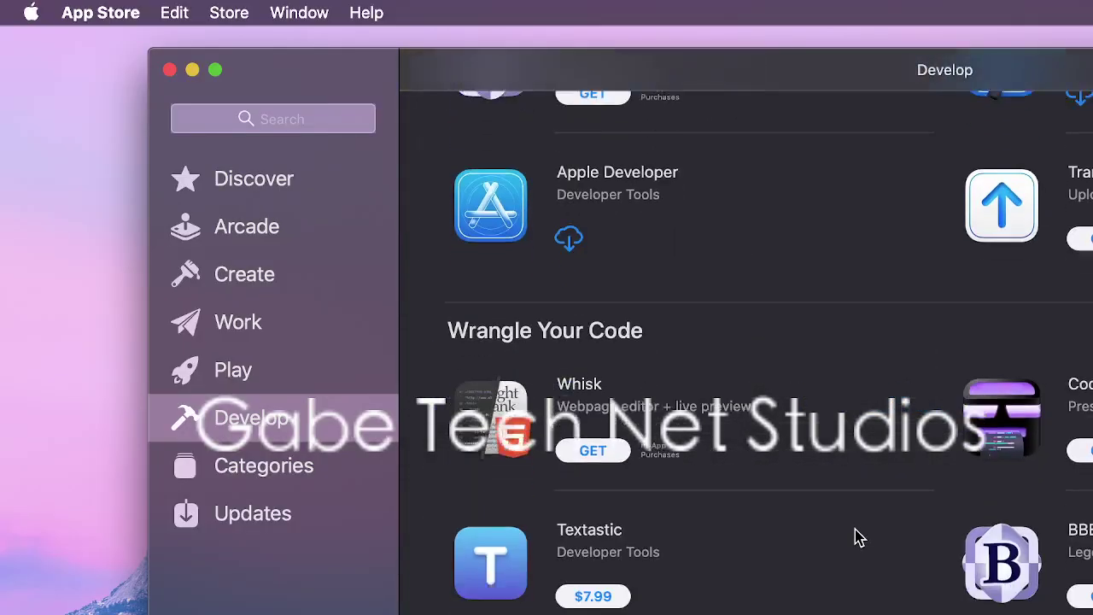
{"action": "scroll", "coordinate": [854, 529], "scroll_direction": "down", "scroll_amount": 5}
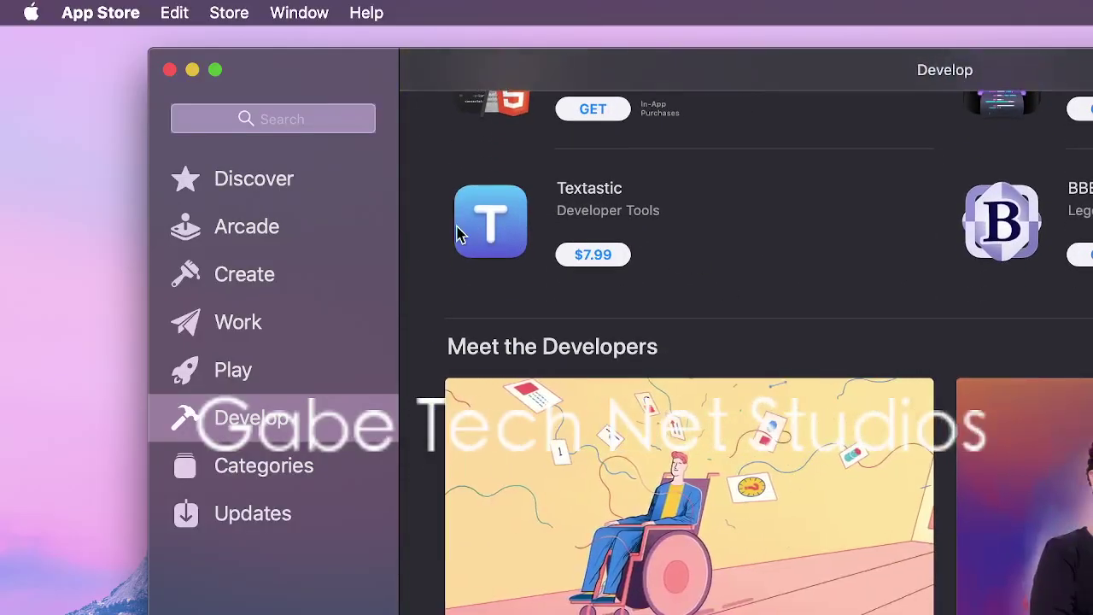
{"action": "scroll", "coordinate": [546, 149], "scroll_direction": "up", "scroll_amount": 10}
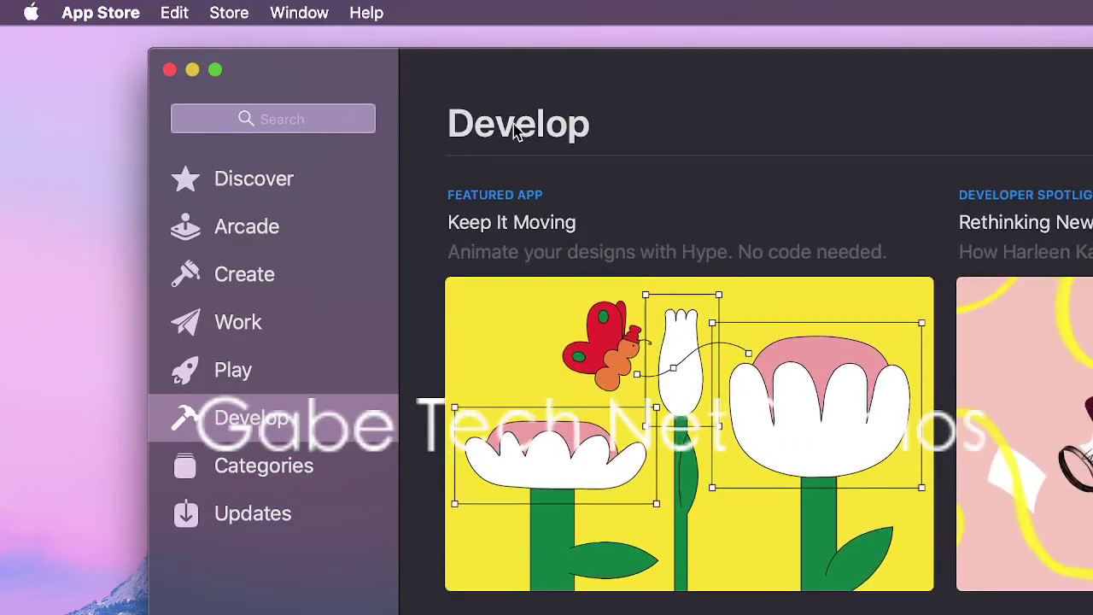
{"action": "left_click", "coordinate": [169, 70]}
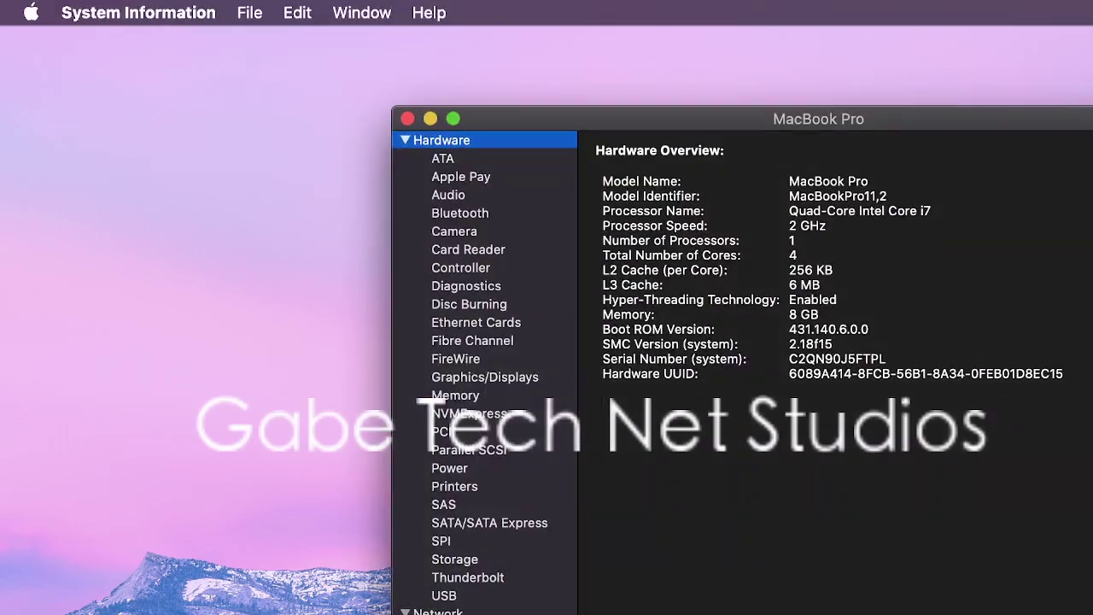
Scroll through the System Information sidebar's hardware categories
{"action": "scroll", "coordinate": [522, 393], "scroll_direction": "down", "scroll_amount": 2}
{"action": "scroll", "coordinate": [522, 393], "scroll_direction": "down", "scroll_amount": 10}
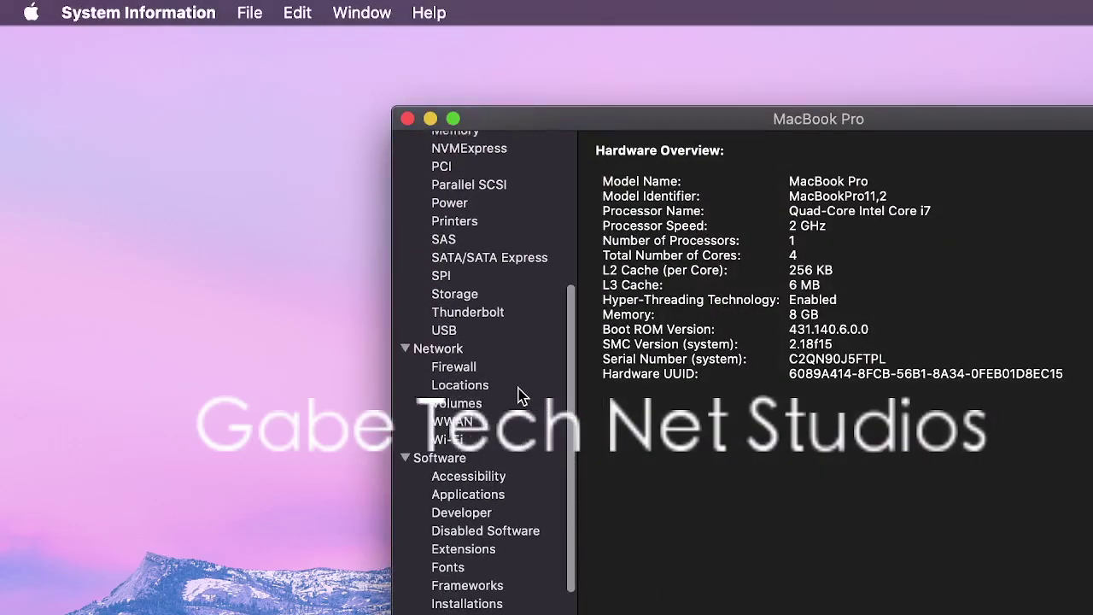
{"action": "scroll", "coordinate": [522, 393], "scroll_direction": "up", "scroll_amount": 8}
{"action": "scroll", "coordinate": [523, 395], "scroll_direction": "up", "scroll_amount": 5}
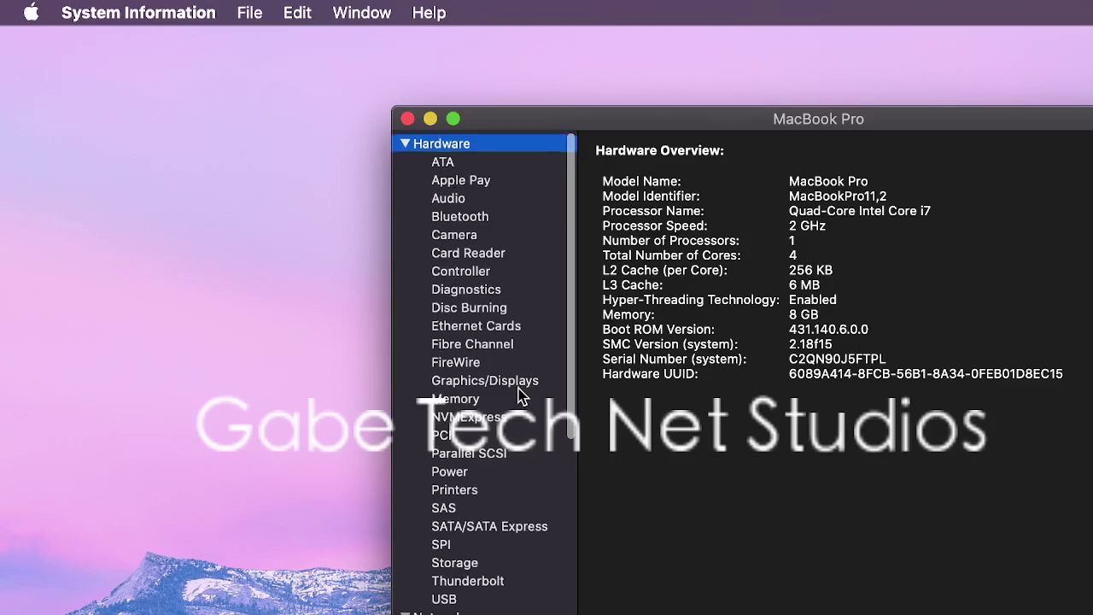
{"action": "scroll", "coordinate": [522, 394], "scroll_direction": "down", "scroll_amount": 8}
{"action": "scroll", "coordinate": [523, 394], "scroll_direction": "down", "scroll_amount": 5}
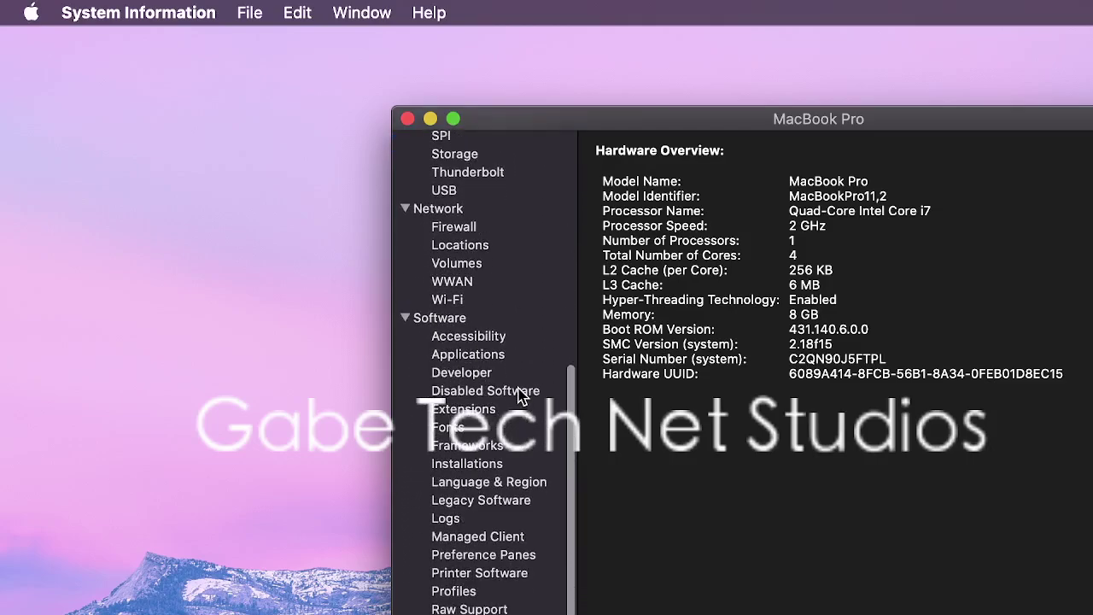
{"action": "scroll", "coordinate": [523, 395], "scroll_direction": "up", "scroll_amount": 6}
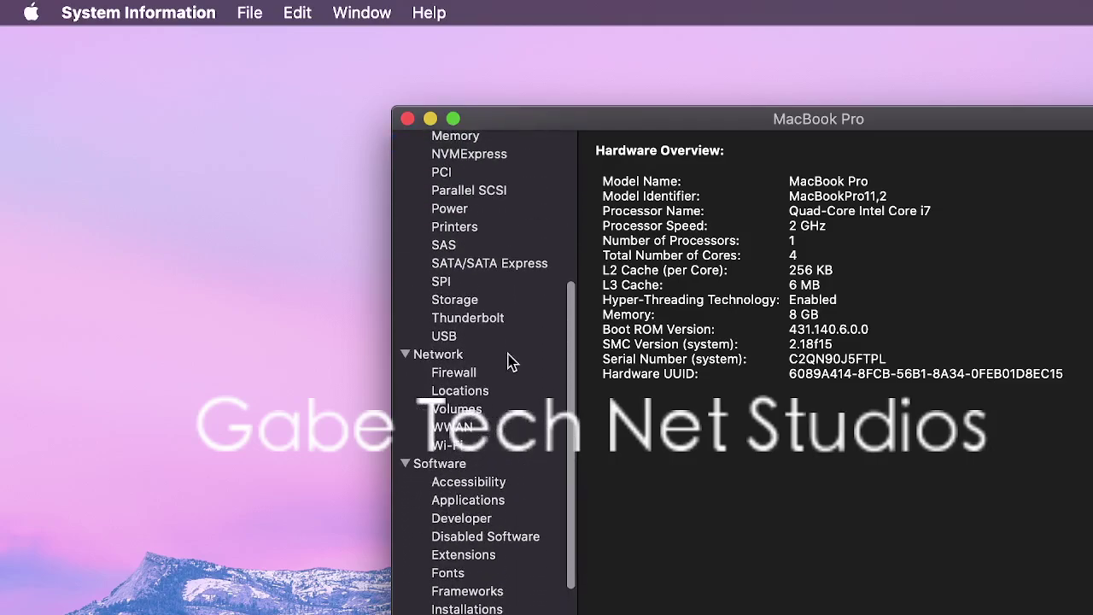
{"action": "scroll", "coordinate": [507, 361], "scroll_direction": "up", "scroll_amount": 8}
{"action": "scroll", "coordinate": [534, 211], "scroll_direction": "up", "scroll_amount": 5}
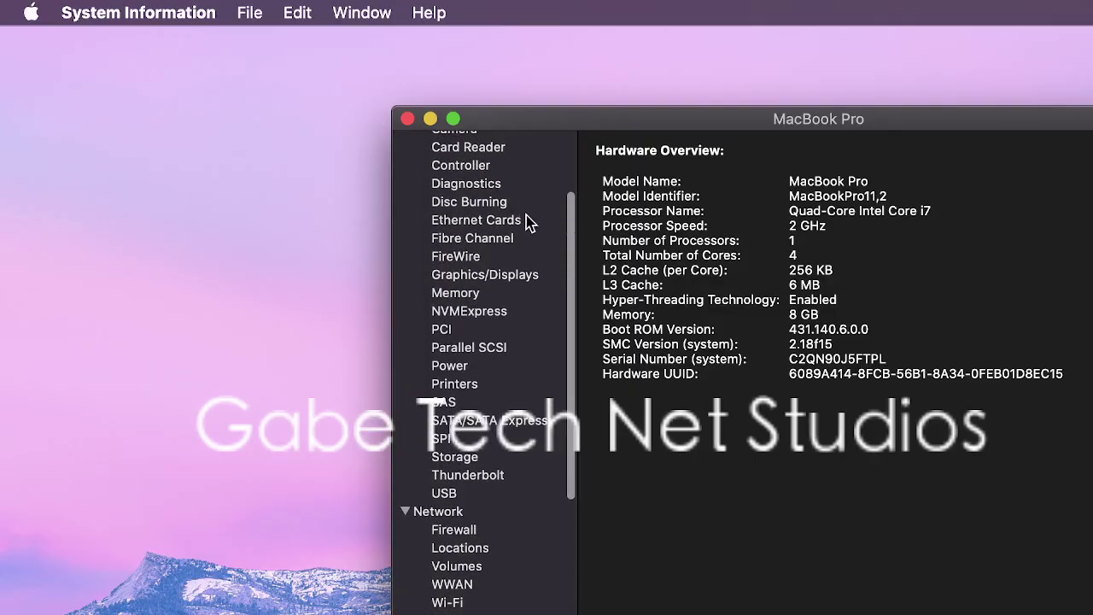
{"action": "scroll", "coordinate": [527, 222], "scroll_direction": "down", "scroll_amount": 10}
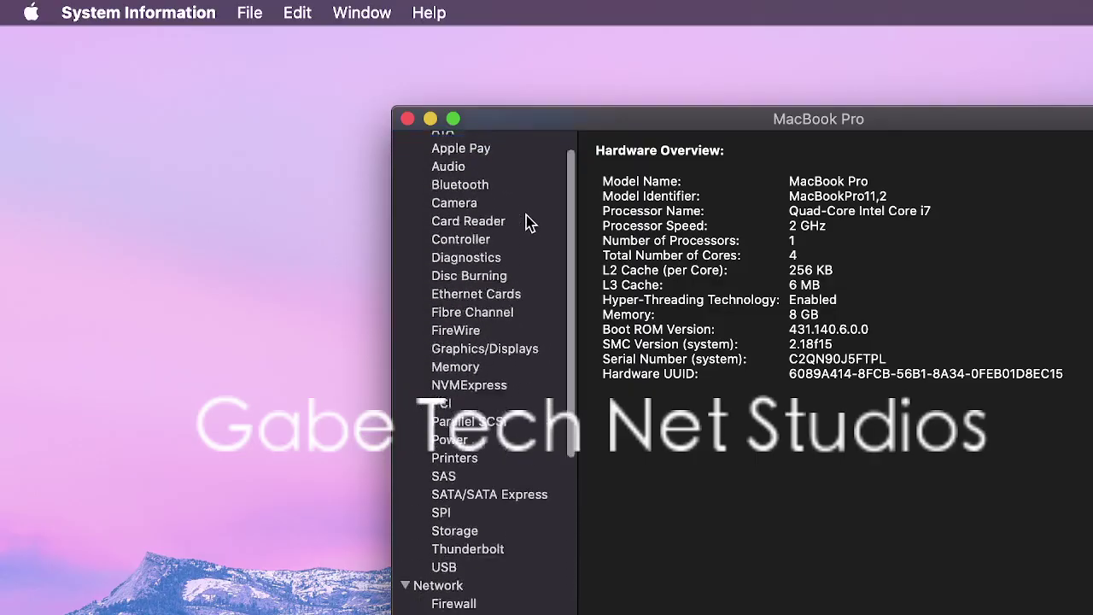
{"action": "scroll", "coordinate": [527, 222], "scroll_direction": "up", "scroll_amount": 10}
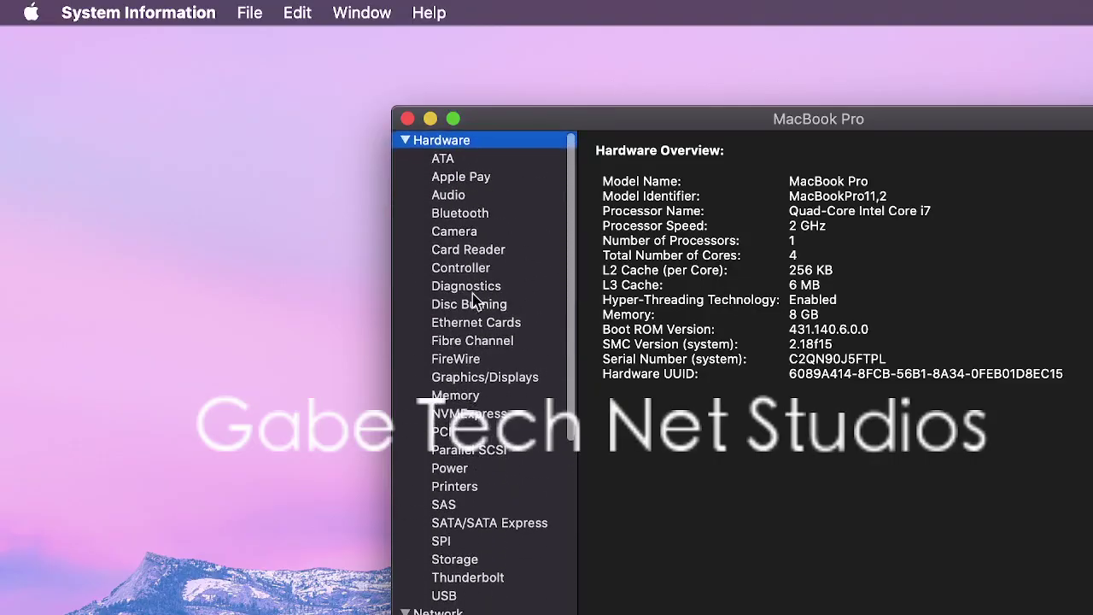
{"action": "scroll", "coordinate": [502, 500], "scroll_direction": "down", "scroll_amount": 4}
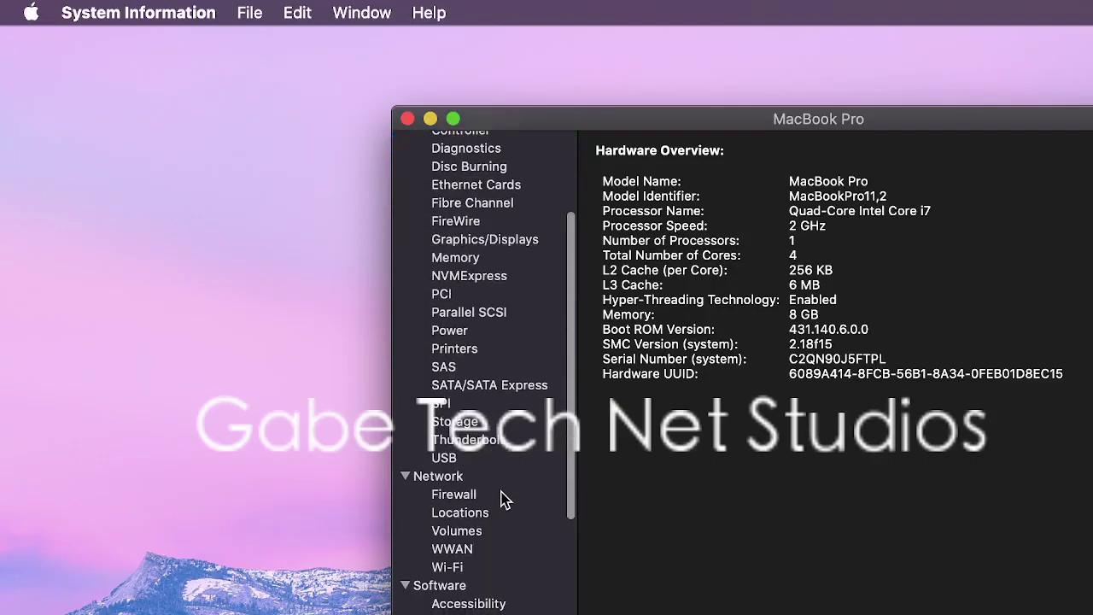
View the Printers, SATA/SATA Express and Thunderbolt hardware details
{"action": "left_click", "coordinate": [459, 352]}
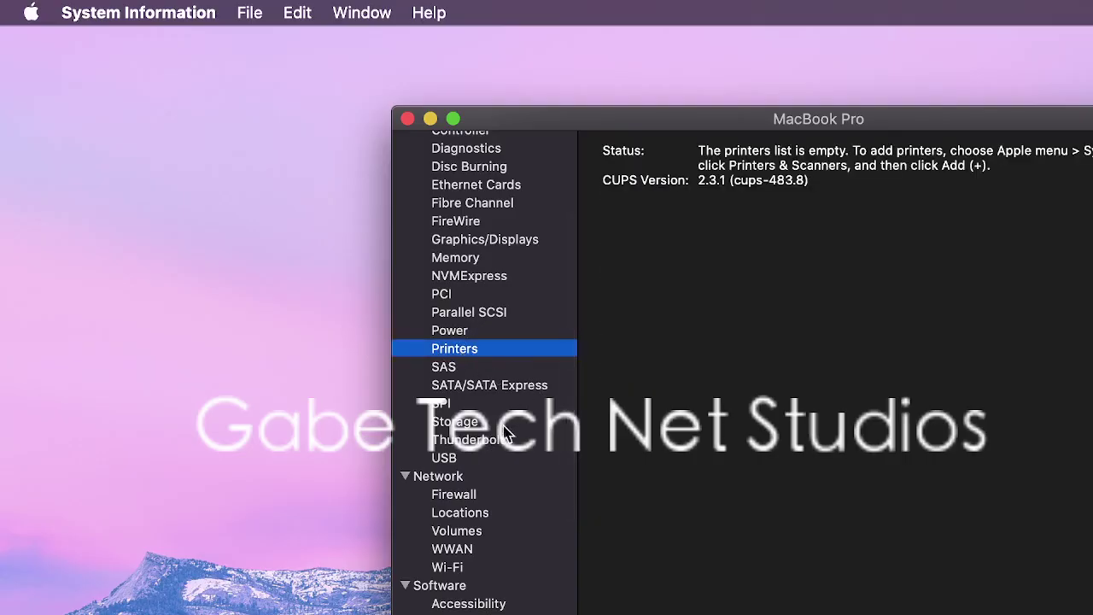
{"action": "left_click", "coordinate": [495, 389]}
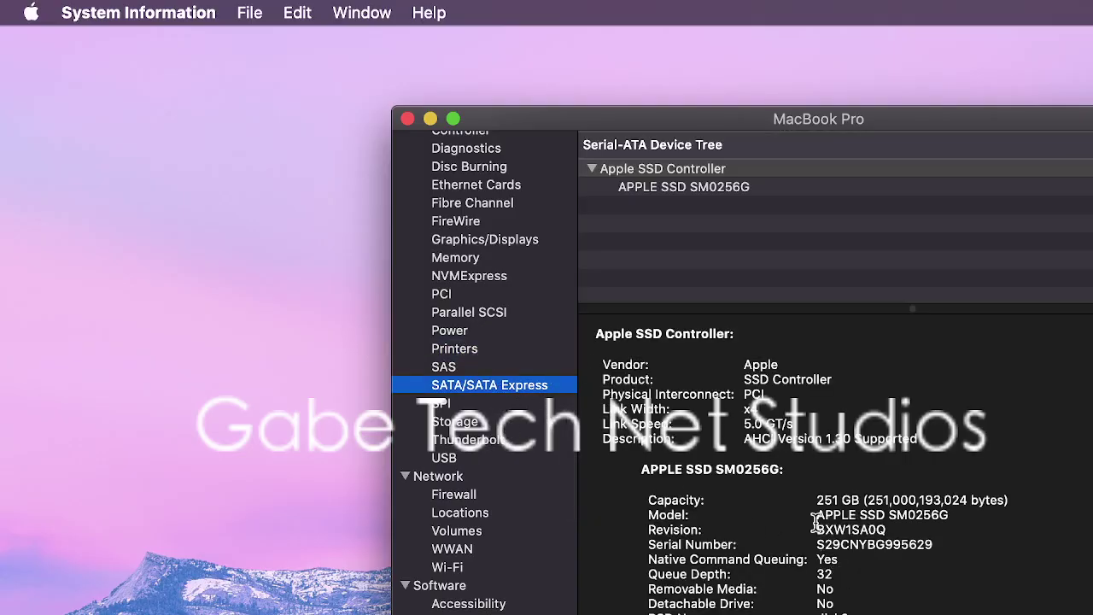
{"action": "scroll", "coordinate": [899, 510], "scroll_direction": "down", "scroll_amount": 5}
{"action": "left_click", "coordinate": [474, 440]}
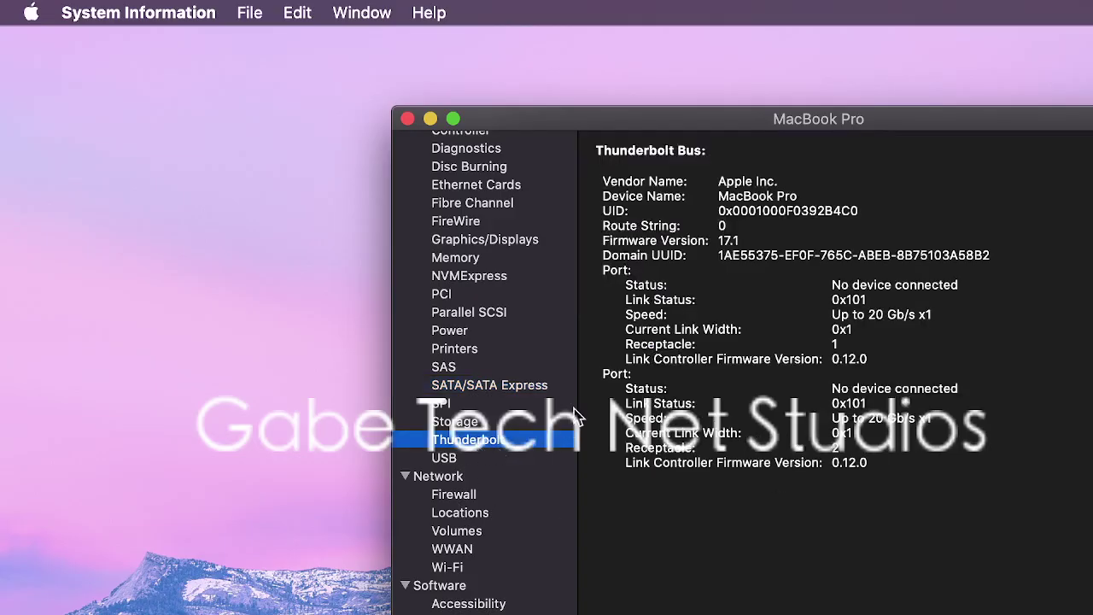
Review the Thunderbolt details, then close System Information
{"action": "scroll", "coordinate": [576, 416], "scroll_direction": "up", "scroll_amount": 4}
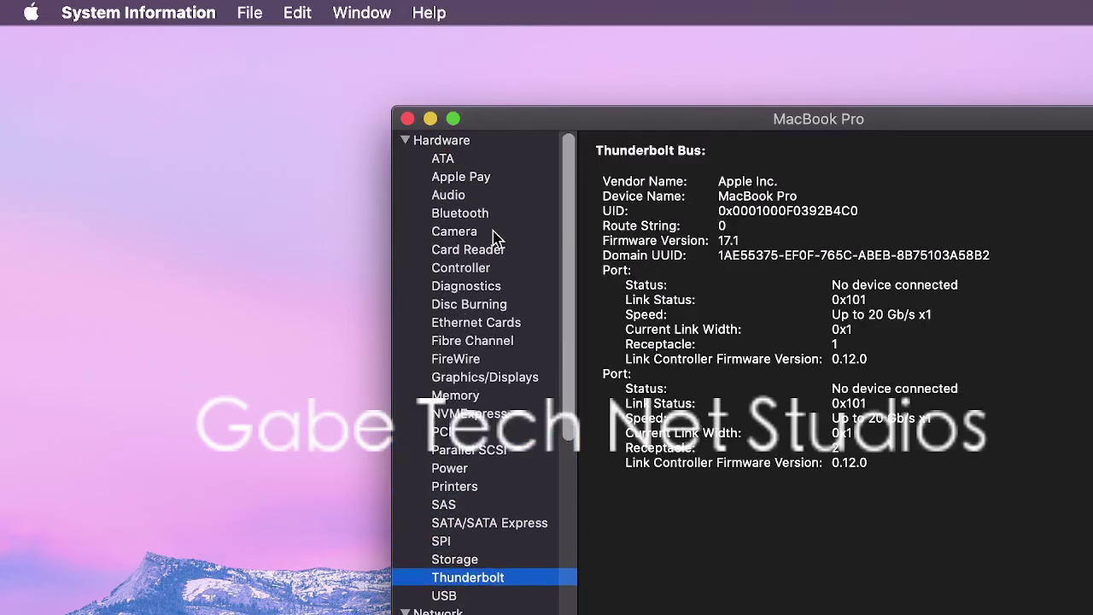
{"action": "scroll", "coordinate": [487, 472], "scroll_direction": "down", "scroll_amount": 9}
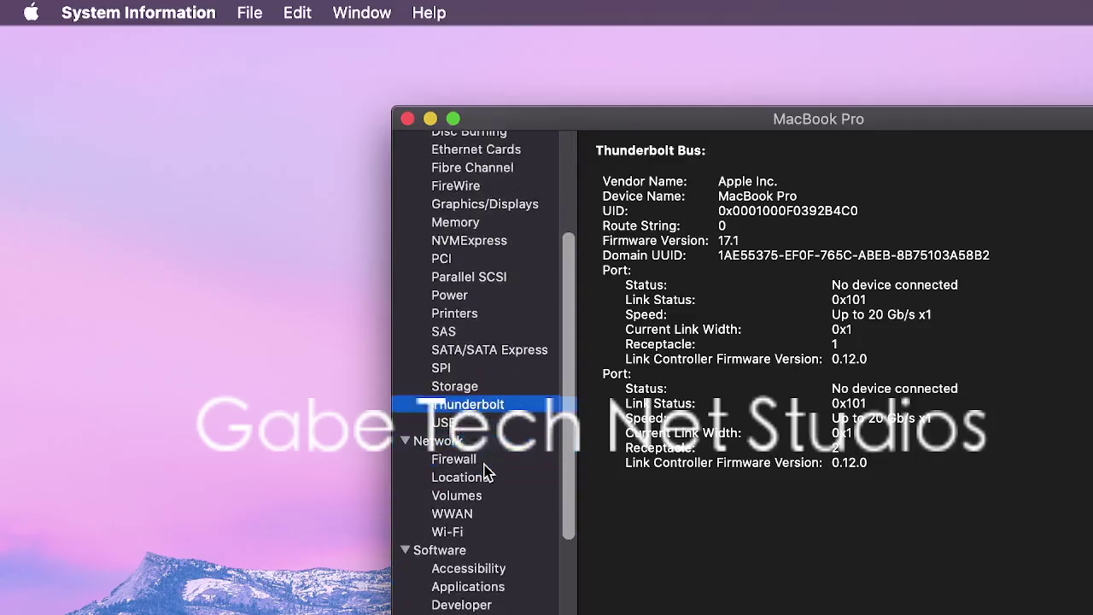
{"action": "scroll", "coordinate": [502, 455], "scroll_direction": "down", "scroll_amount": 3}
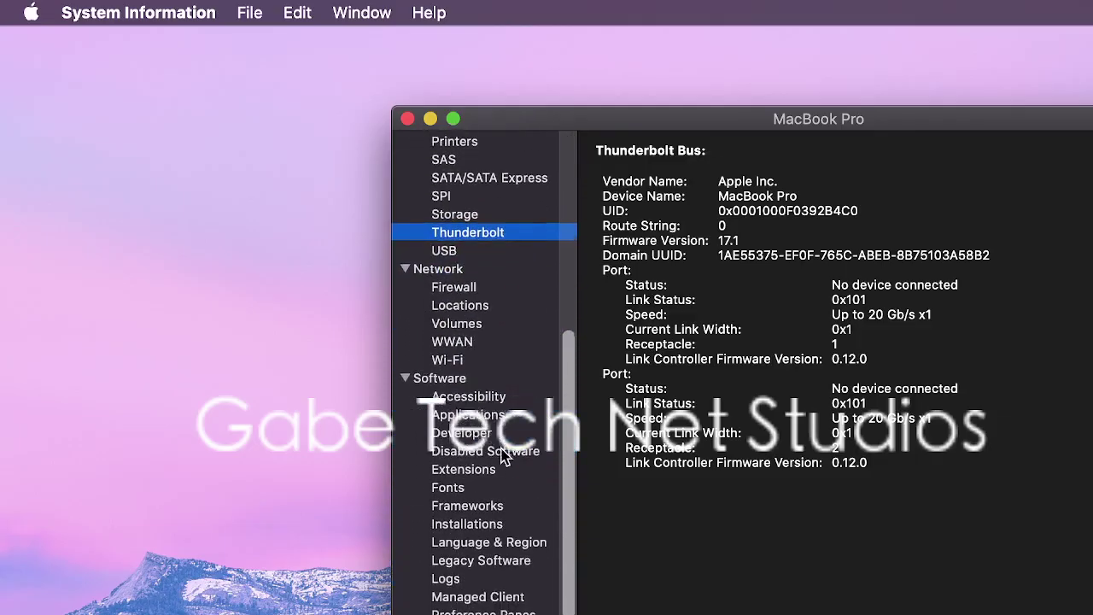
{"action": "scroll", "coordinate": [504, 455], "scroll_direction": "up", "scroll_amount": 15}
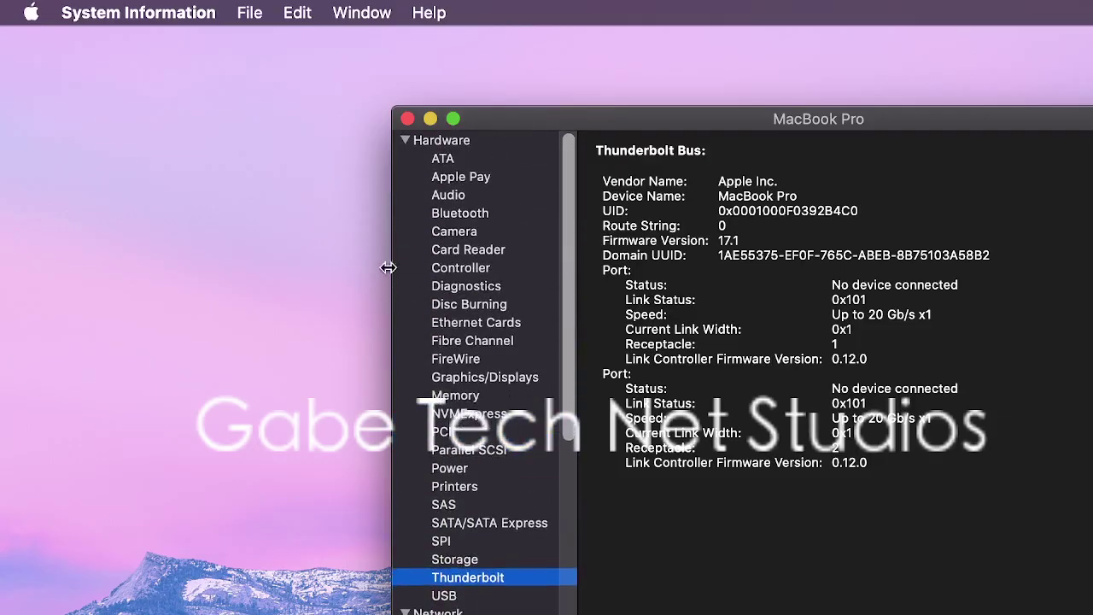
{"action": "left_click", "coordinate": [409, 119]}
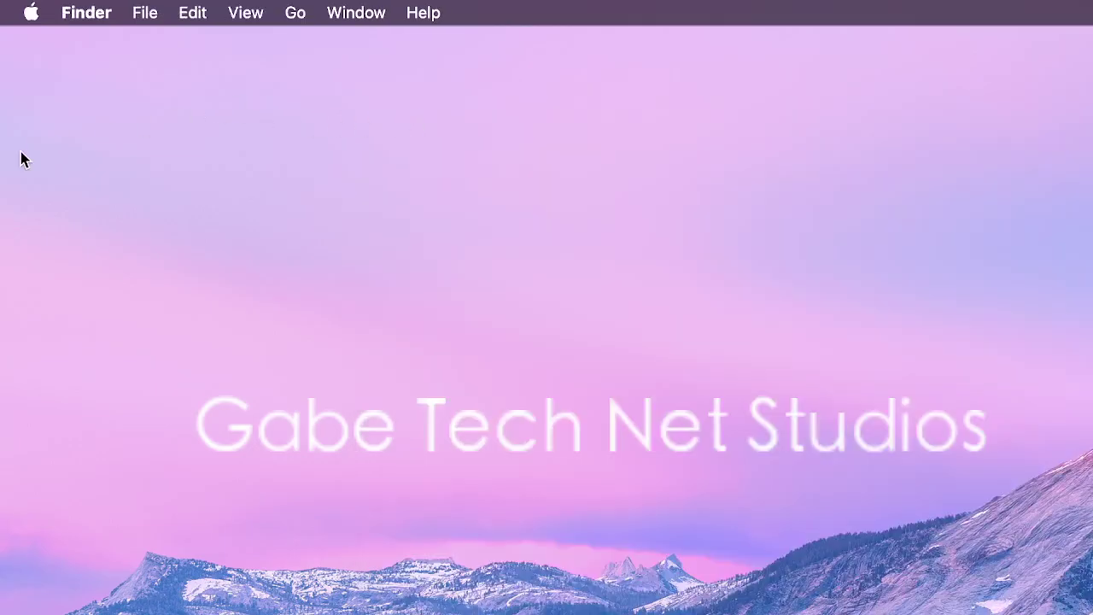